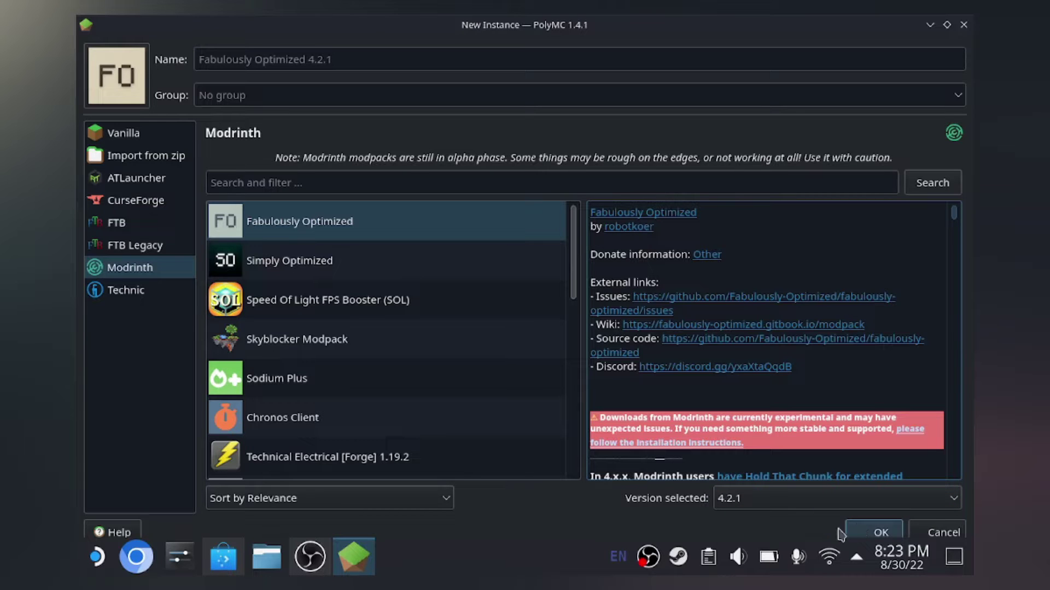
{"action": "left_click", "coordinate": [855, 530]}
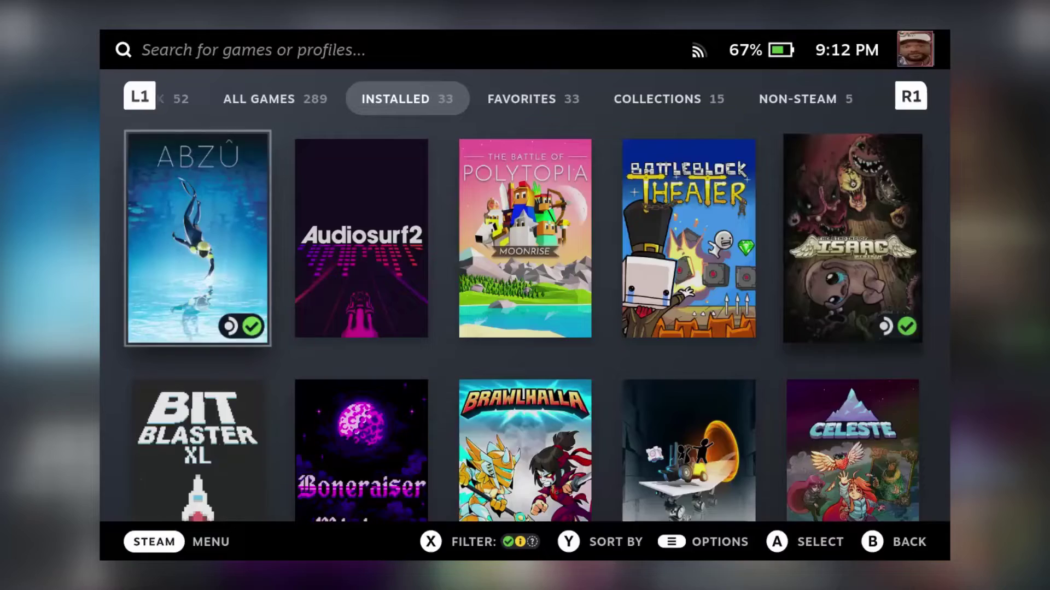
- Open the Steam Deck's power options and switch the device from gaming mode to desktop mode
{"action": "key", "text": "super"}
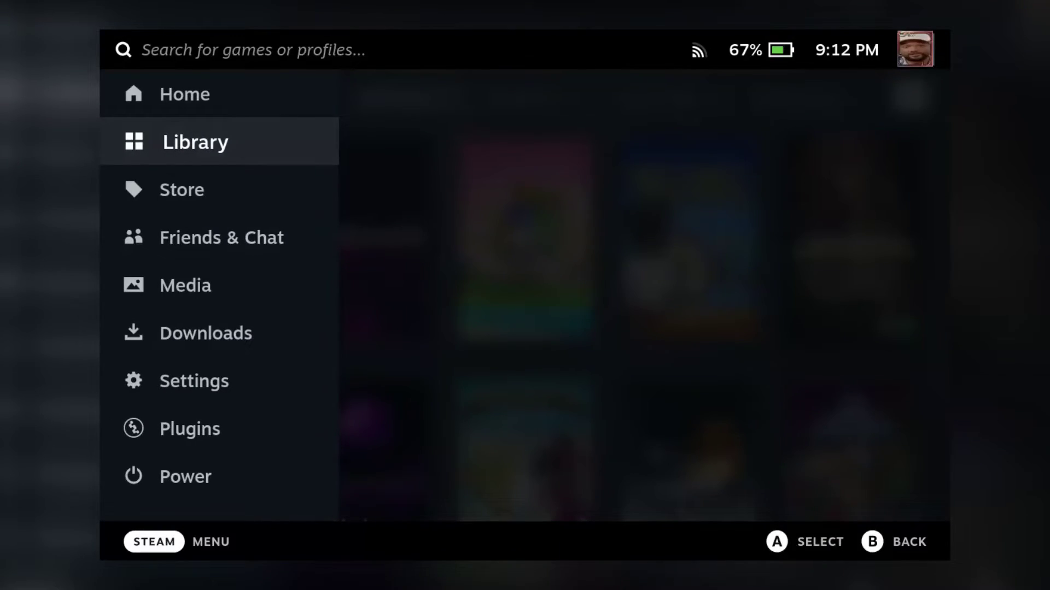
{"action": "key", "text": "Down"}
{"action": "key", "text": "Down"}
{"action": "key", "text": "Down"}
{"action": "key", "text": "Down"}
{"action": "key", "text": "Down"}
{"action": "key", "text": "Down"}
{"action": "key", "text": "Down"}
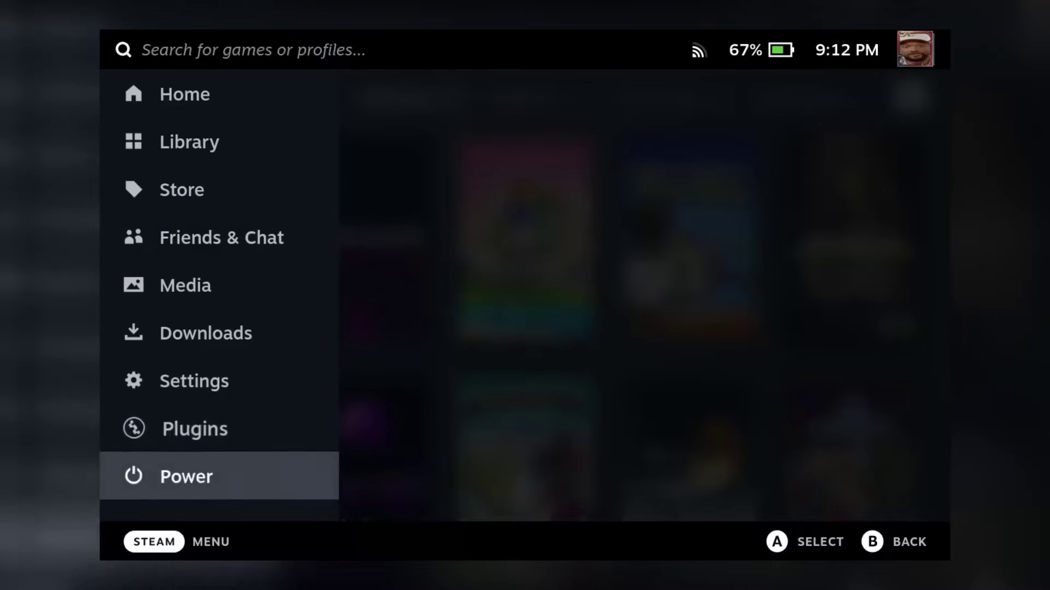
{"action": "key", "text": "Return"}
{"action": "key", "text": "Down"}
{"action": "key", "text": "Down"}
{"action": "key", "text": "Down"}
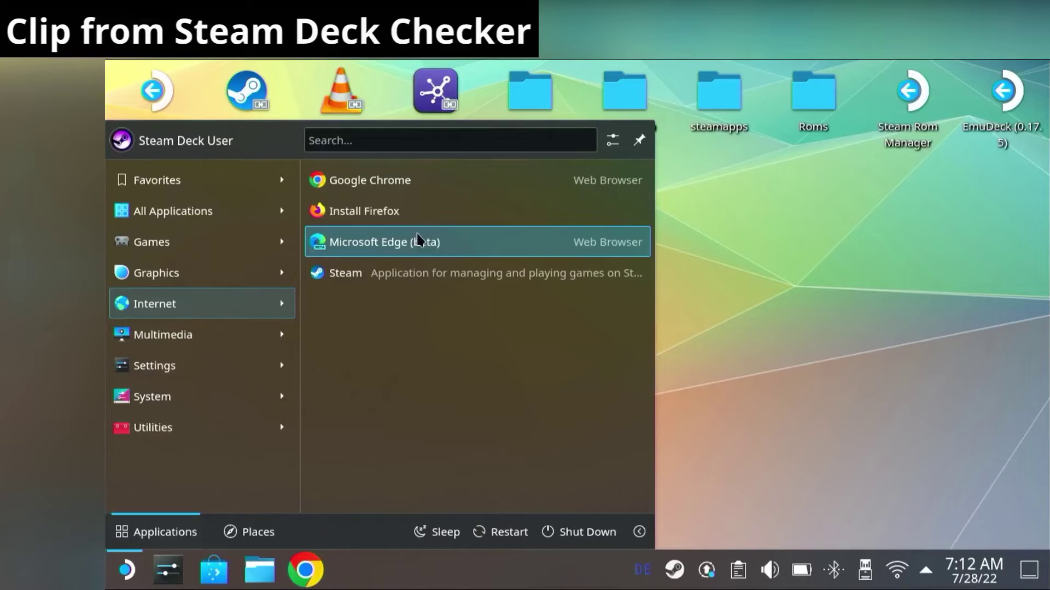
- Start the Firefox installation from the Internet applications
{"action": "left_click", "coordinate": [424, 218]}
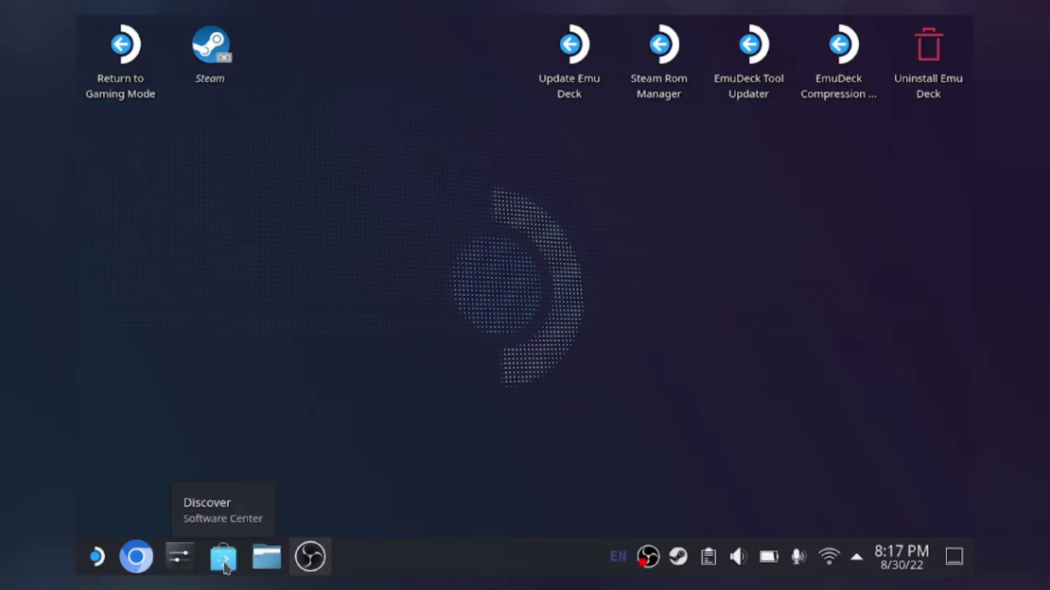
- Open the Discover software center, search for "polymc" and install PolyMC
{"action": "left_click", "coordinate": [225, 566]}
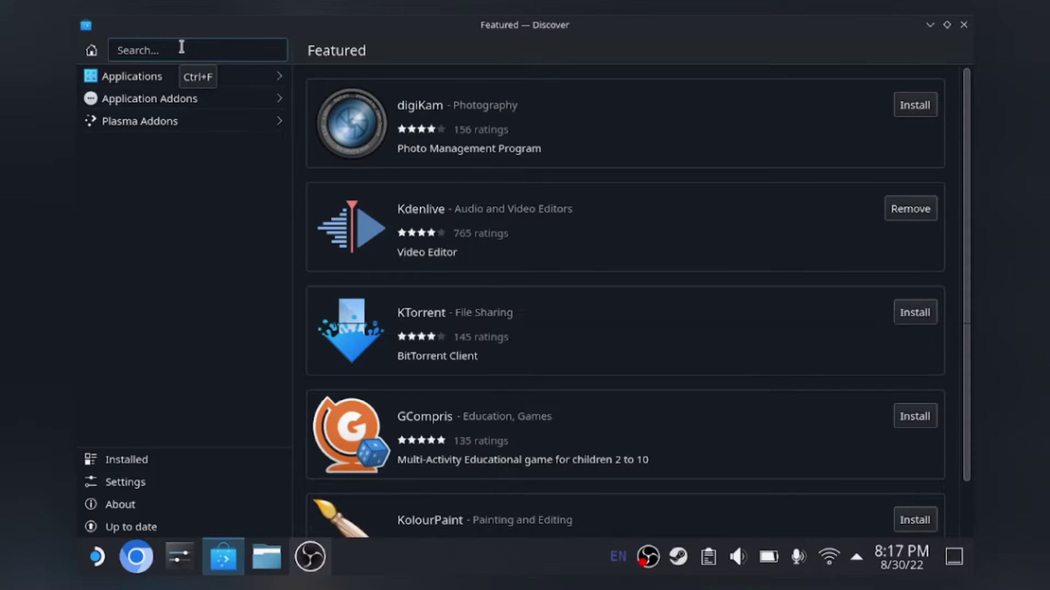
{"action": "key", "text": "super+x"}
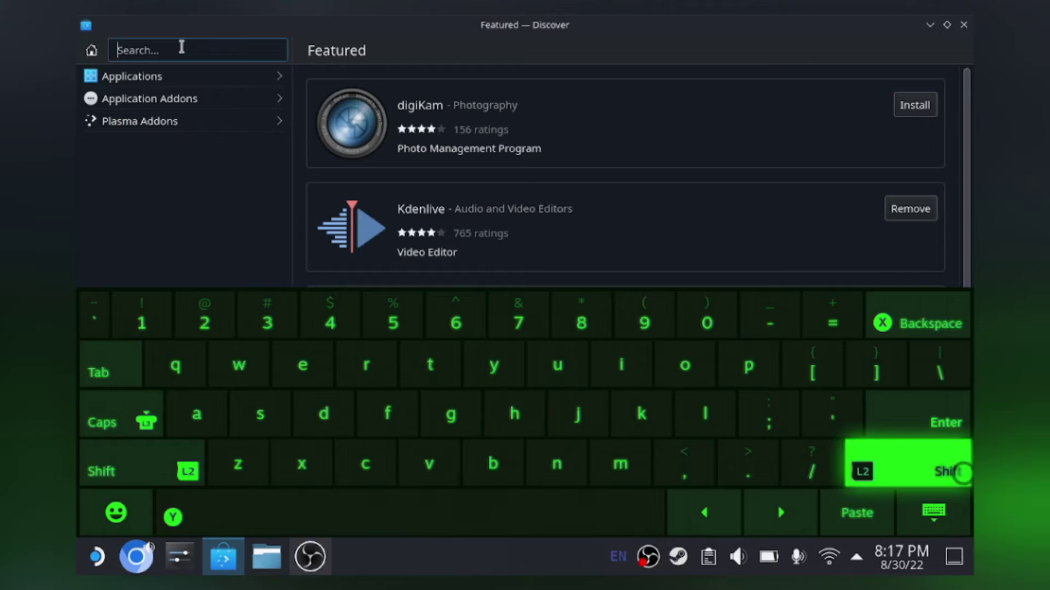
{"action": "key", "text": "Escape"}
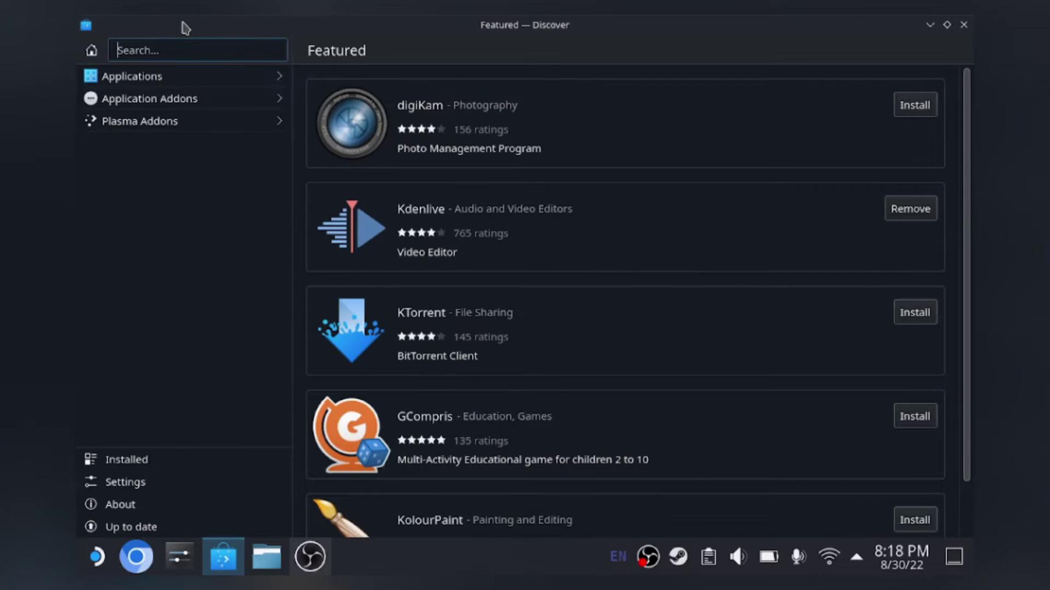
{"action": "type", "text": "polymc"}
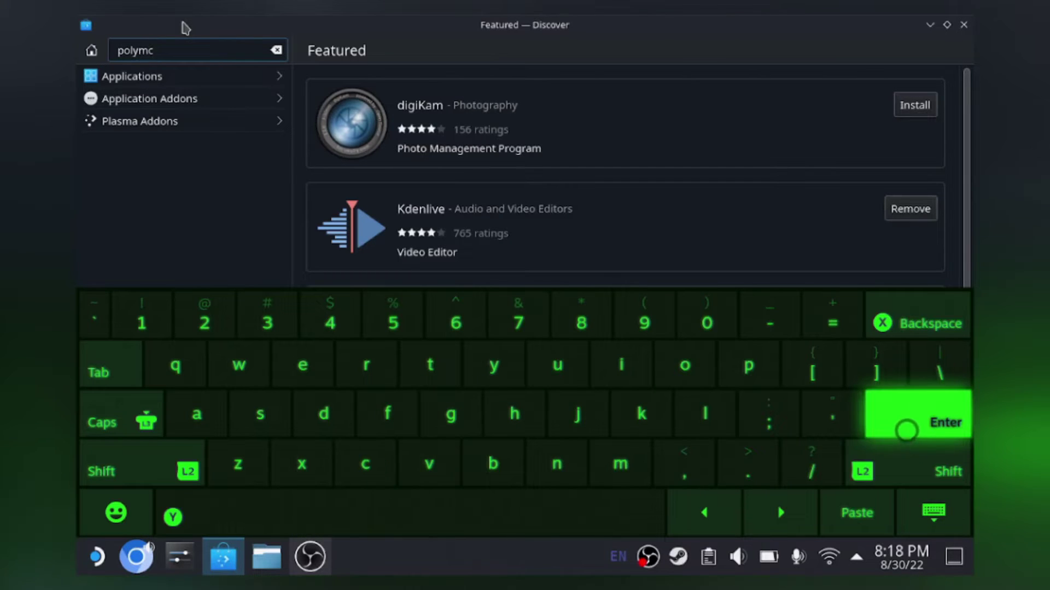
{"action": "key", "text": "Return"}
{"action": "key", "text": "Escape"}
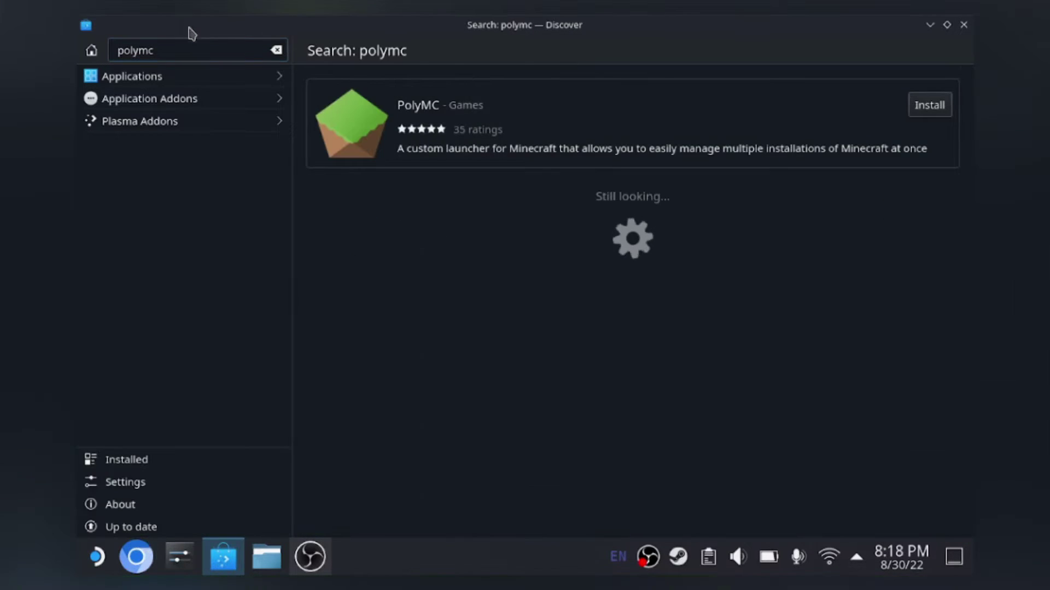
{"action": "left_click", "coordinate": [923, 114]}
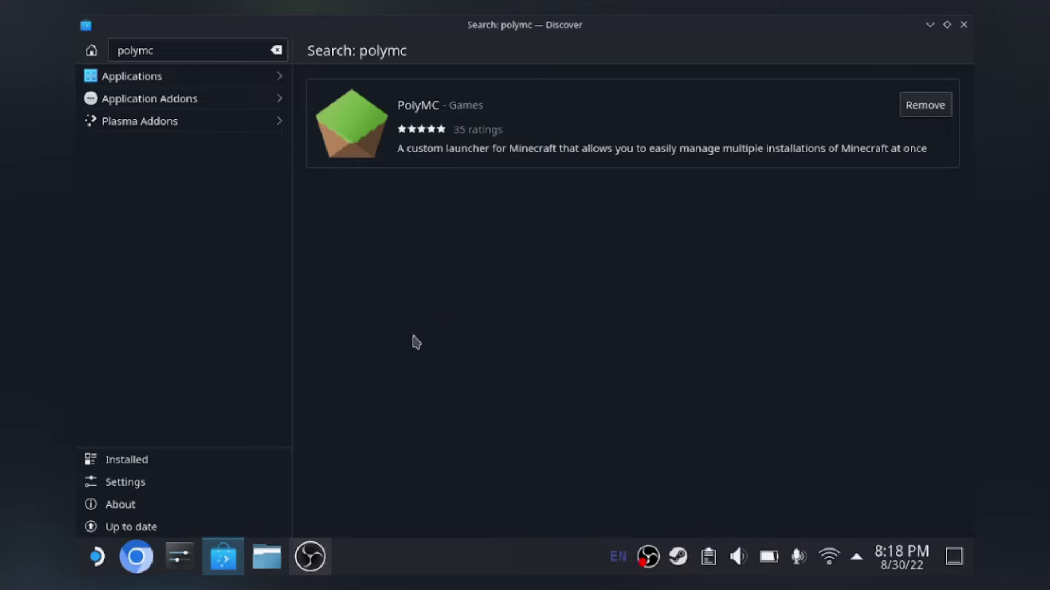
- Launch PolyMC from the installed games and complete its quick setup with American English and Java 17.0.1
{"action": "left_click", "coordinate": [930, 24]}
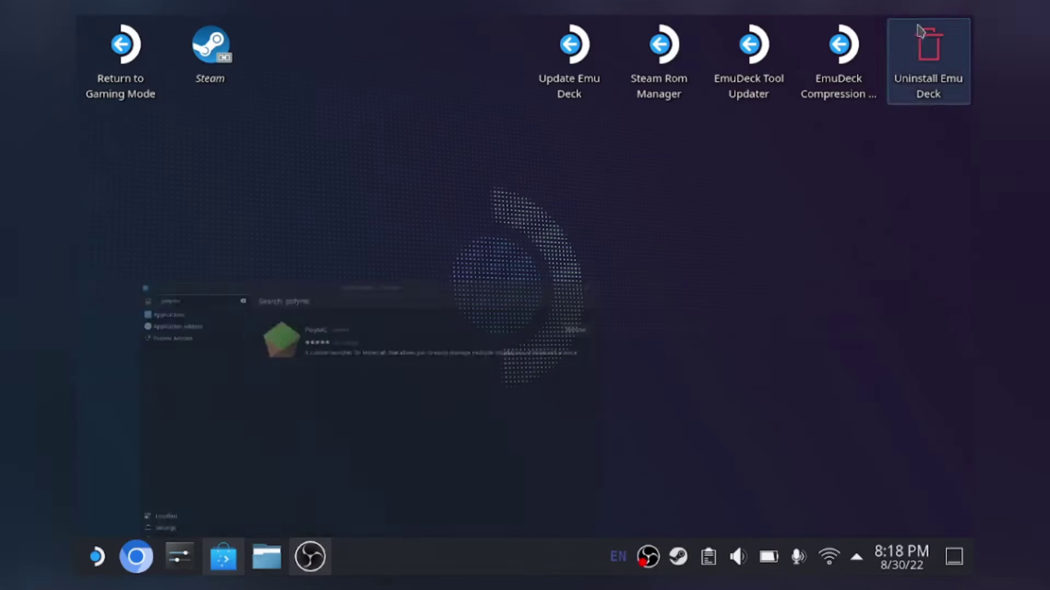
{"action": "left_click", "coordinate": [85, 568]}
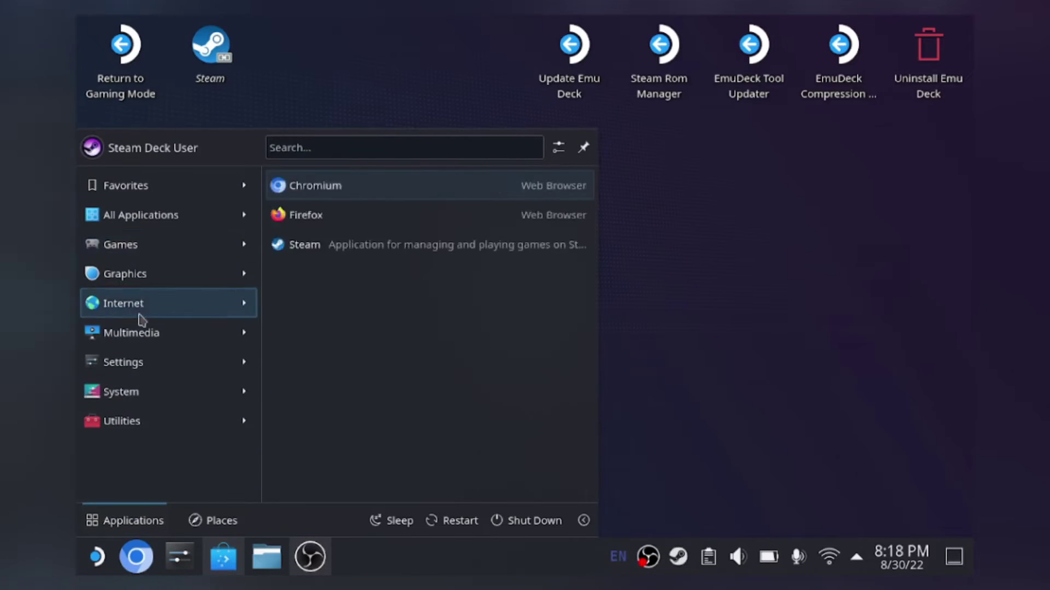
{"action": "left_click_drag", "start_coordinate": [590, 257], "coordinate": [602, 381]}
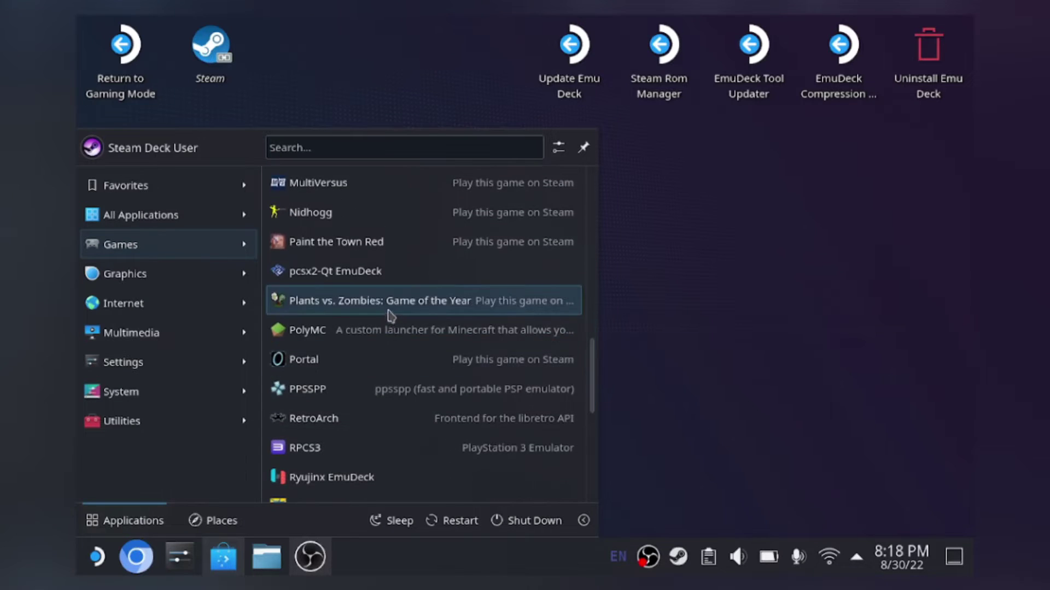
{"action": "left_click", "coordinate": [330, 342]}
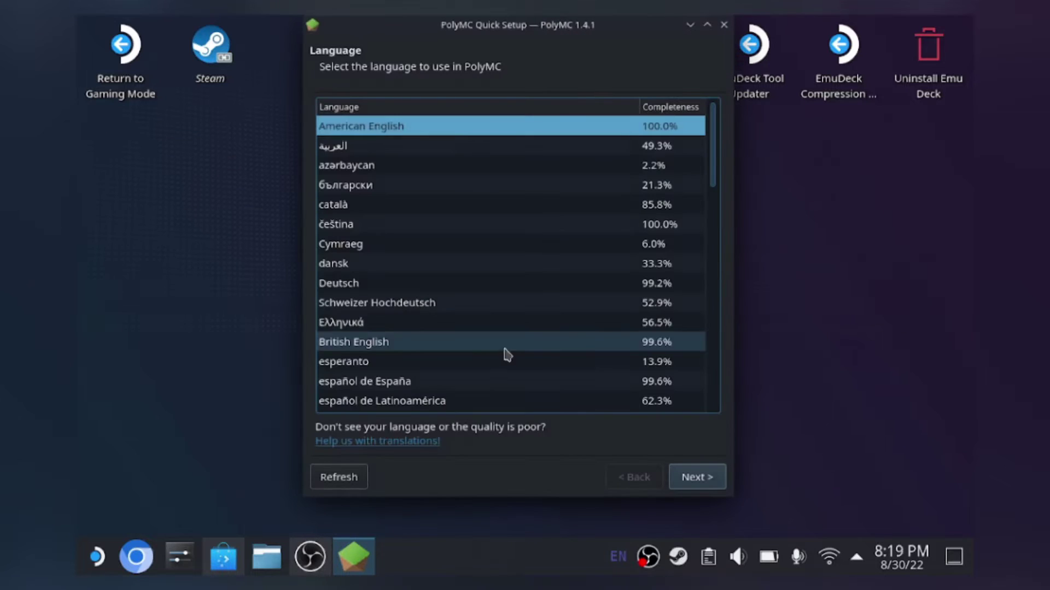
{"action": "left_click", "coordinate": [699, 484]}
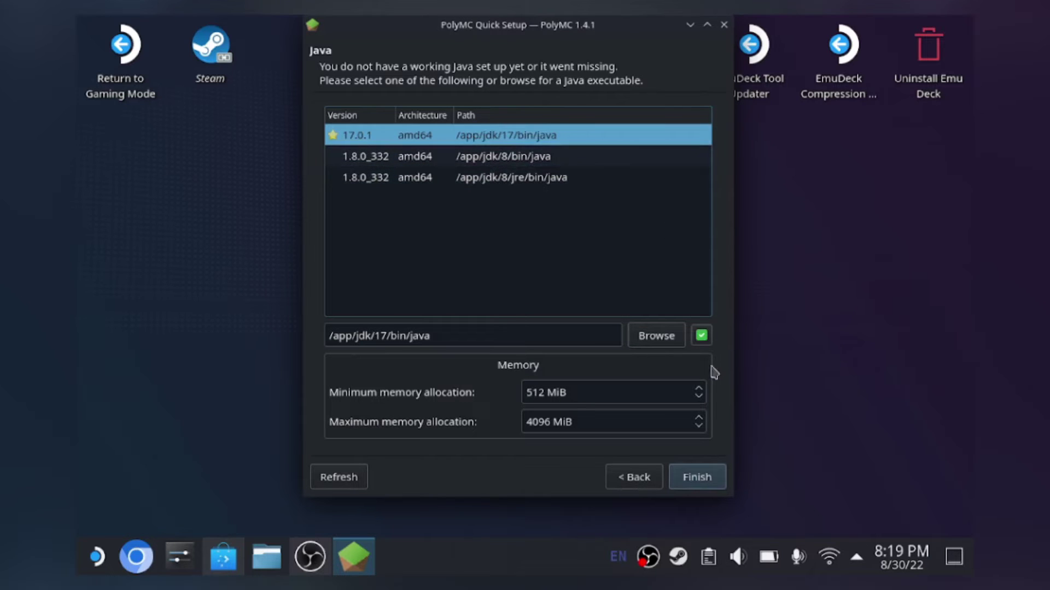
{"action": "left_click", "coordinate": [697, 478]}
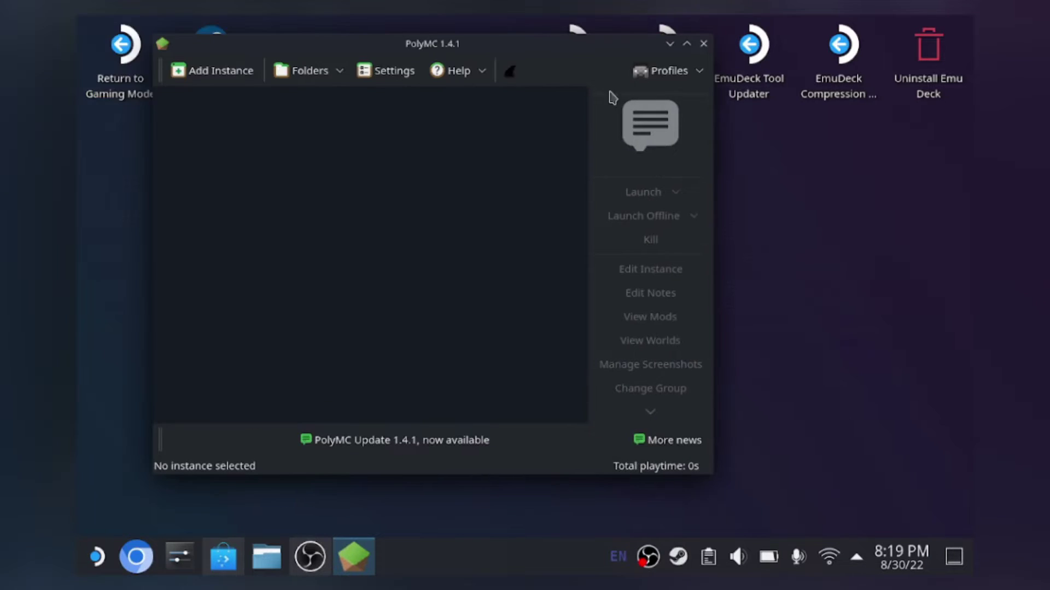
- Open the account management in PolyMC and add a Microsoft account through the microsoft.com/link sign-in page
{"action": "left_click", "coordinate": [648, 81]}
{"action": "left_click", "coordinate": [662, 142]}
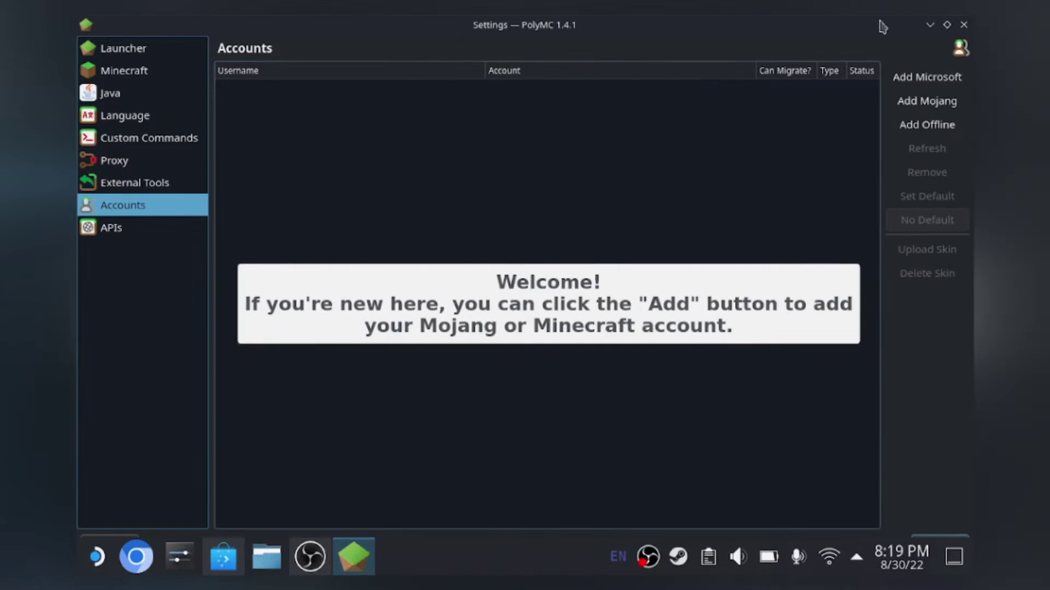
{"action": "left_click", "coordinate": [926, 80]}
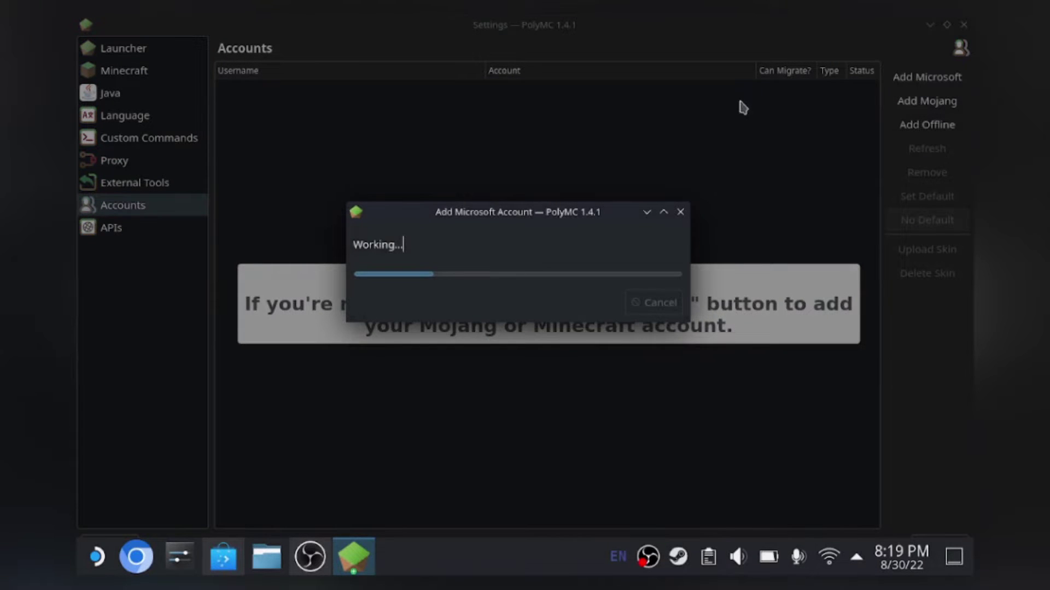
{"action": "left_click_drag", "start_coordinate": [522, 199], "coordinate": [422, 174]}
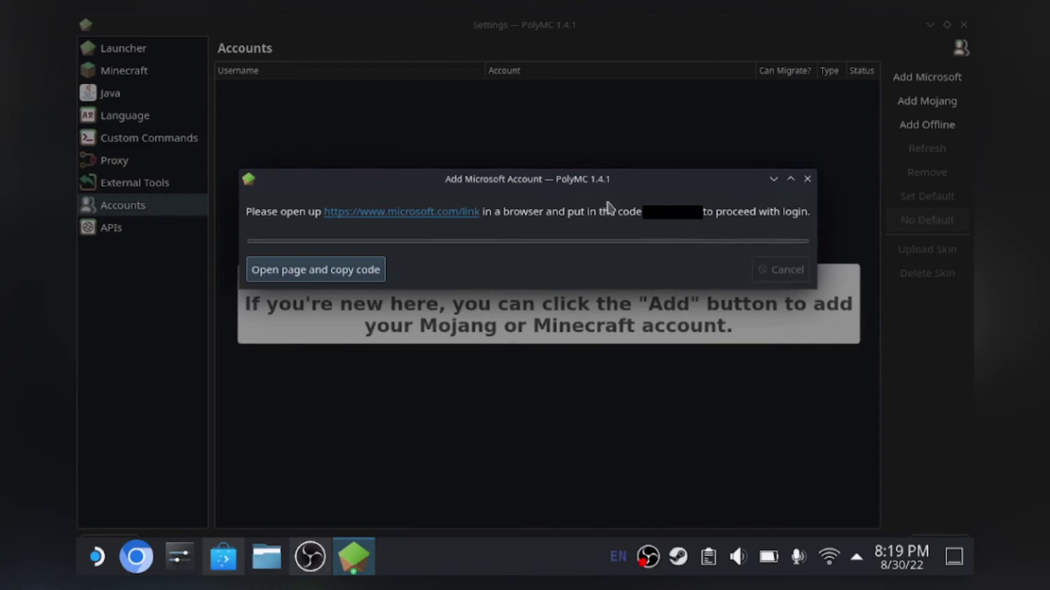
{"action": "left_click", "coordinate": [457, 215]}
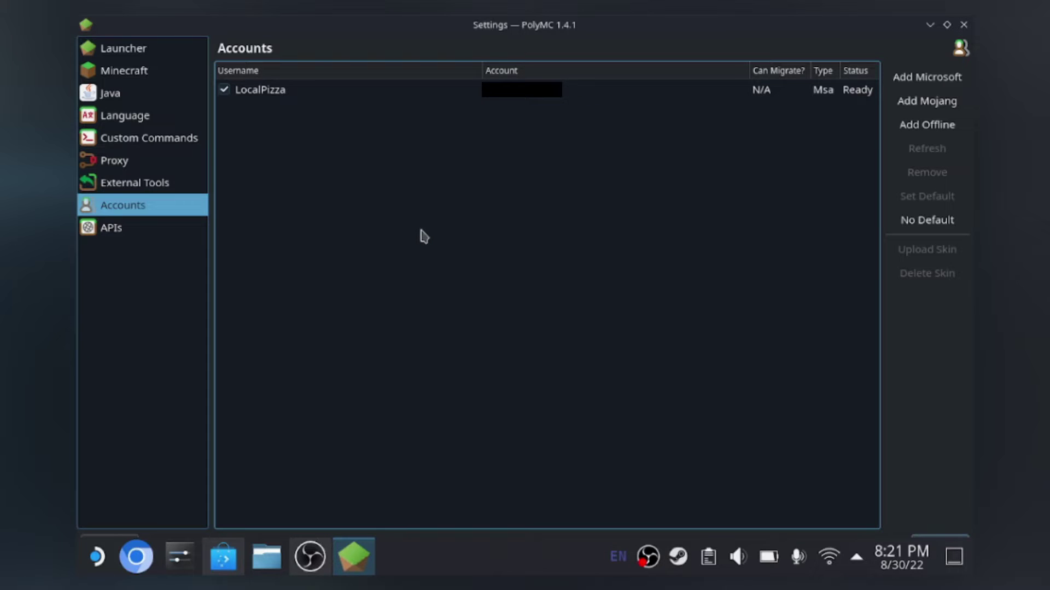
- Set the Minecraft options to close the launcher after the game window opens and quit it after the game window closes
{"action": "left_click", "coordinate": [173, 73]}
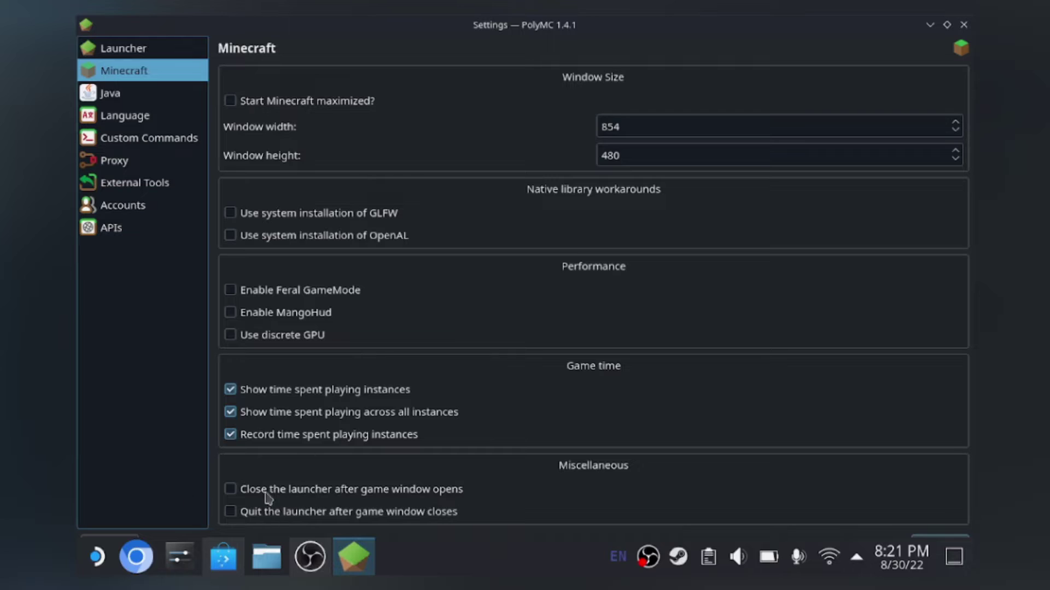
{"action": "left_click", "coordinate": [319, 489]}
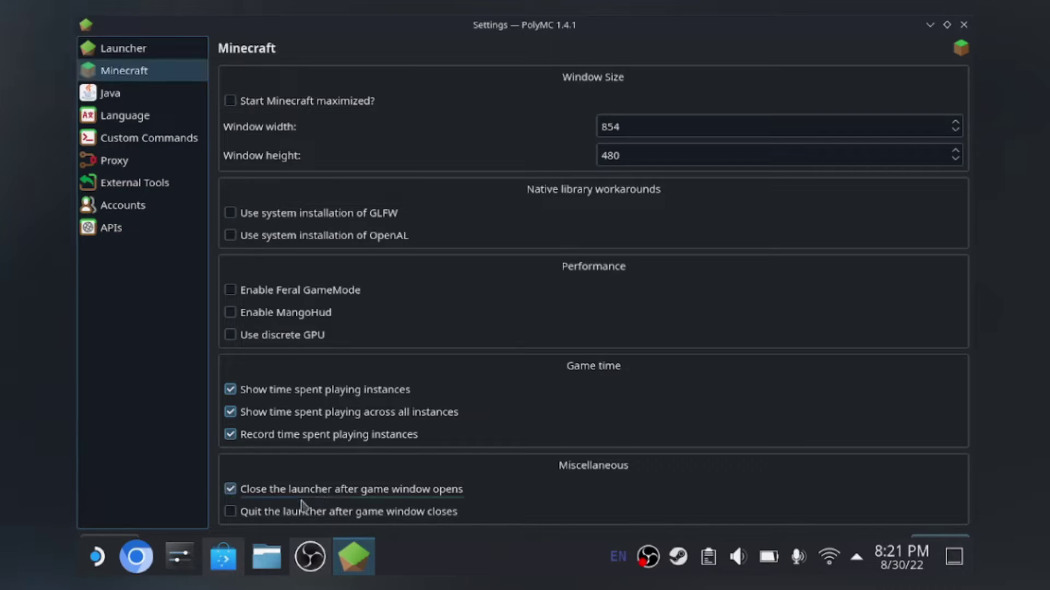
{"action": "left_click", "coordinate": [316, 512]}
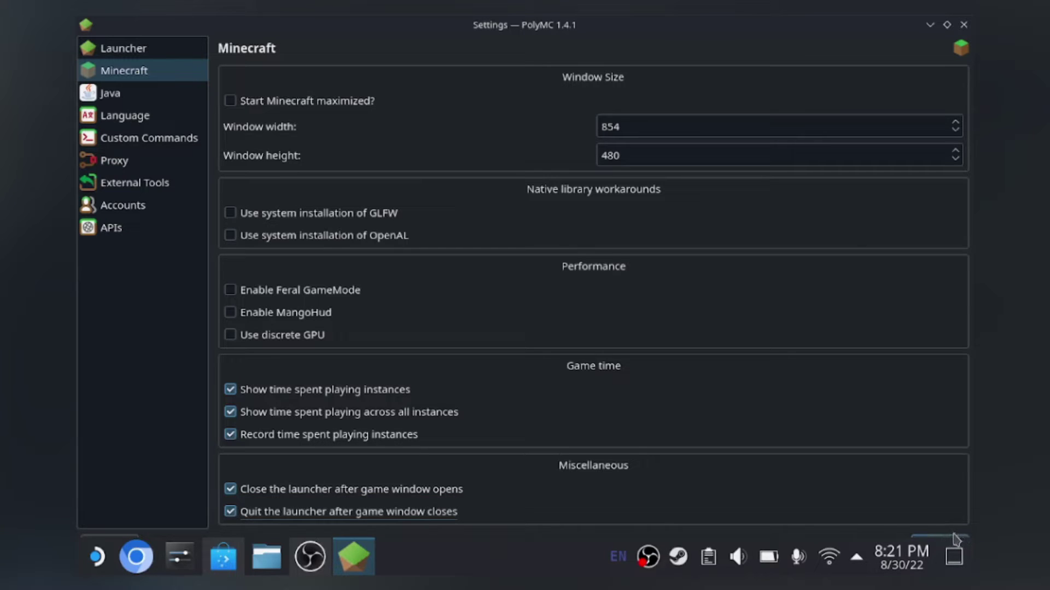
{"action": "left_click", "coordinate": [946, 538]}
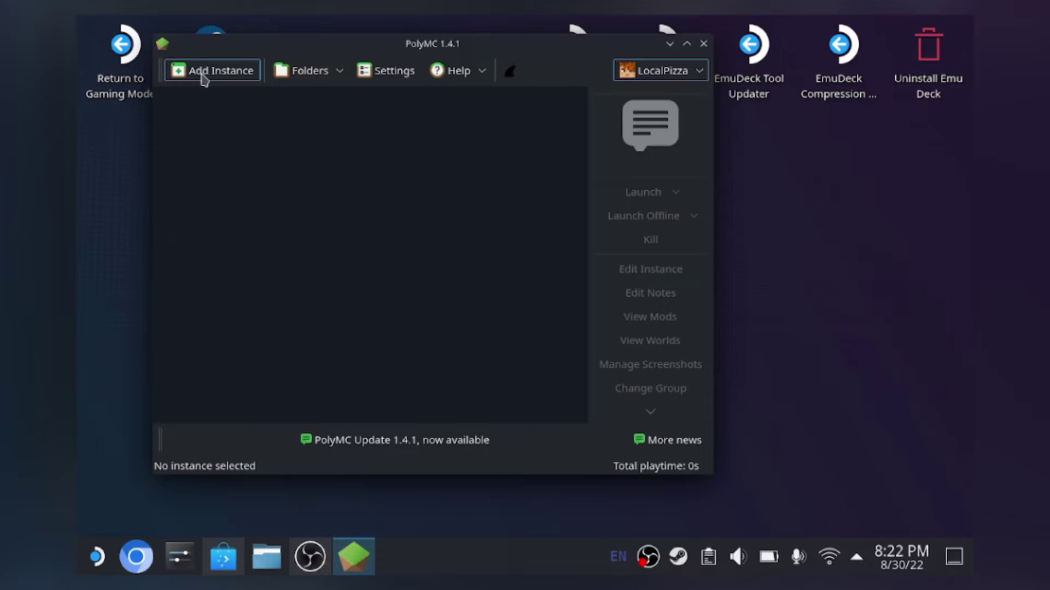
- Create a new instance from the Modrinth modpack Fabulously Optimized, version 4.2.1
{"action": "left_click", "coordinate": [236, 77]}
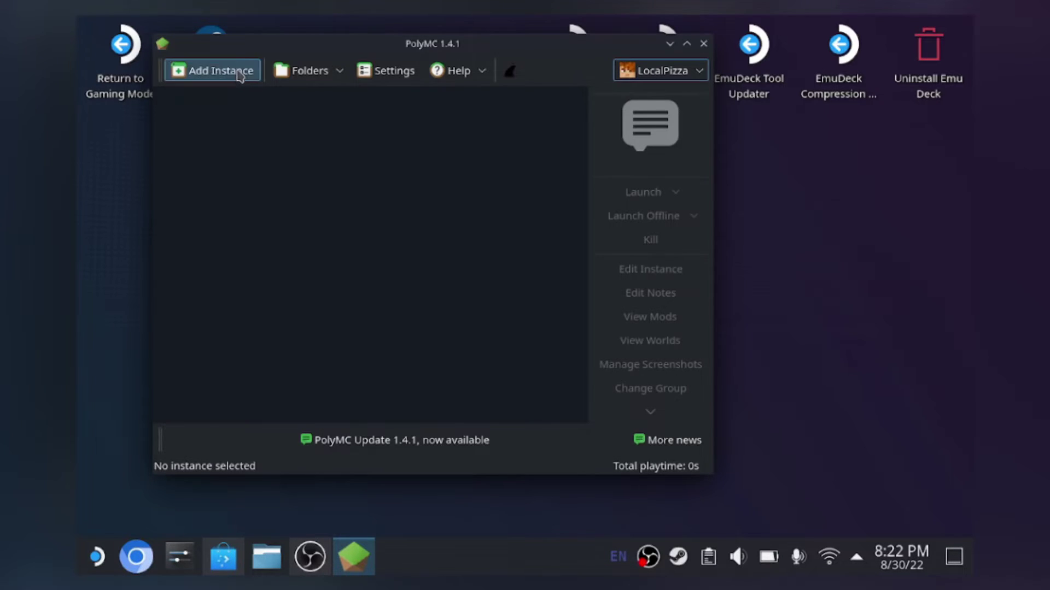
{"action": "scroll", "coordinate": [488, 188], "scroll_direction": "down", "scroll_amount": 15}
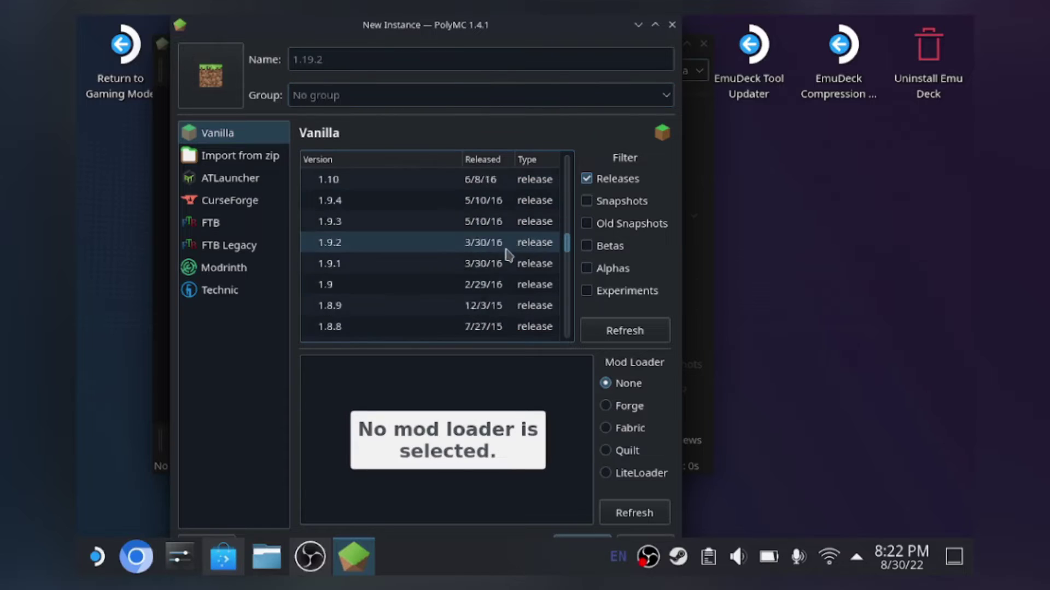
{"action": "scroll", "coordinate": [494, 291], "scroll_direction": "up", "scroll_amount": 15}
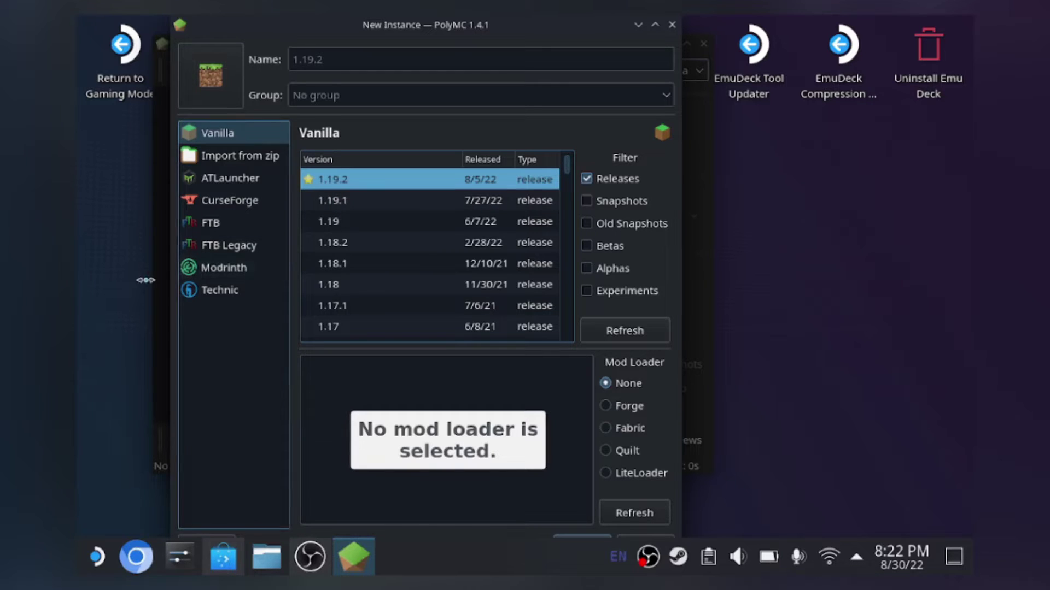
{"action": "left_click", "coordinate": [246, 273]}
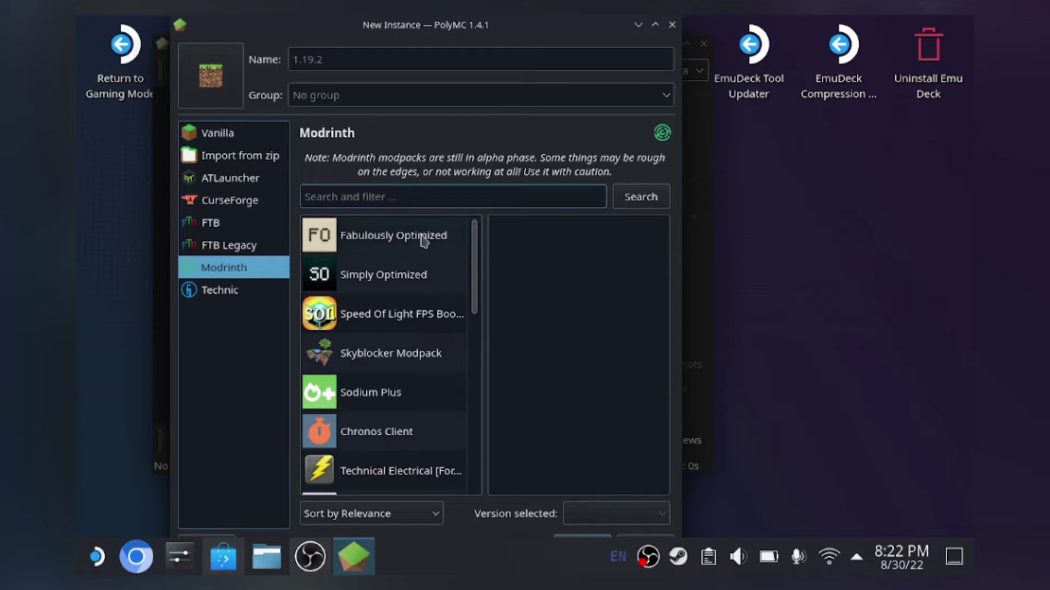
{"action": "left_click", "coordinate": [383, 241]}
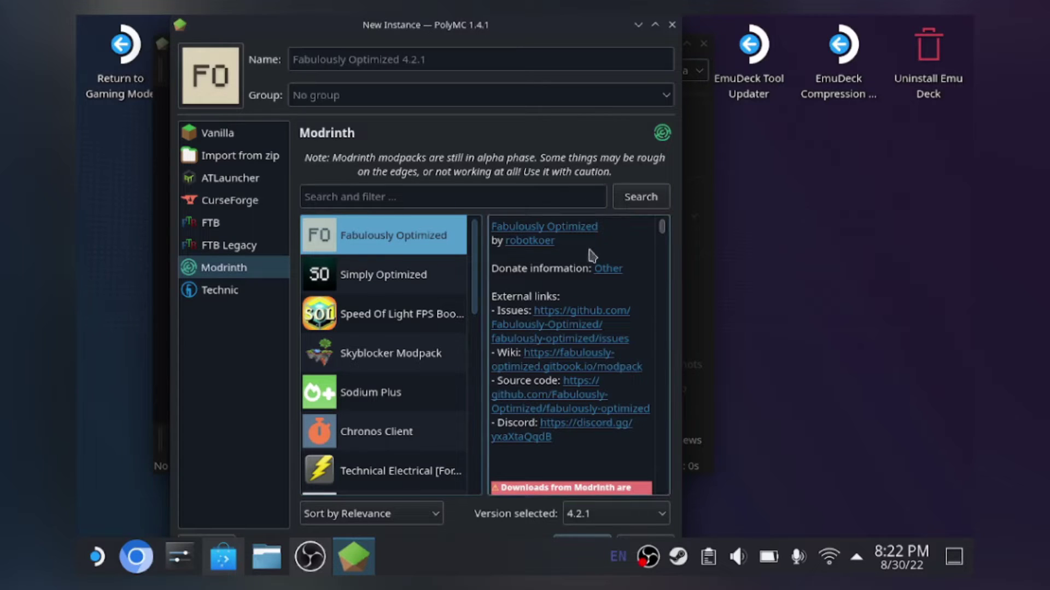
{"action": "left_click", "coordinate": [655, 26]}
{"action": "left_click", "coordinate": [776, 504]}
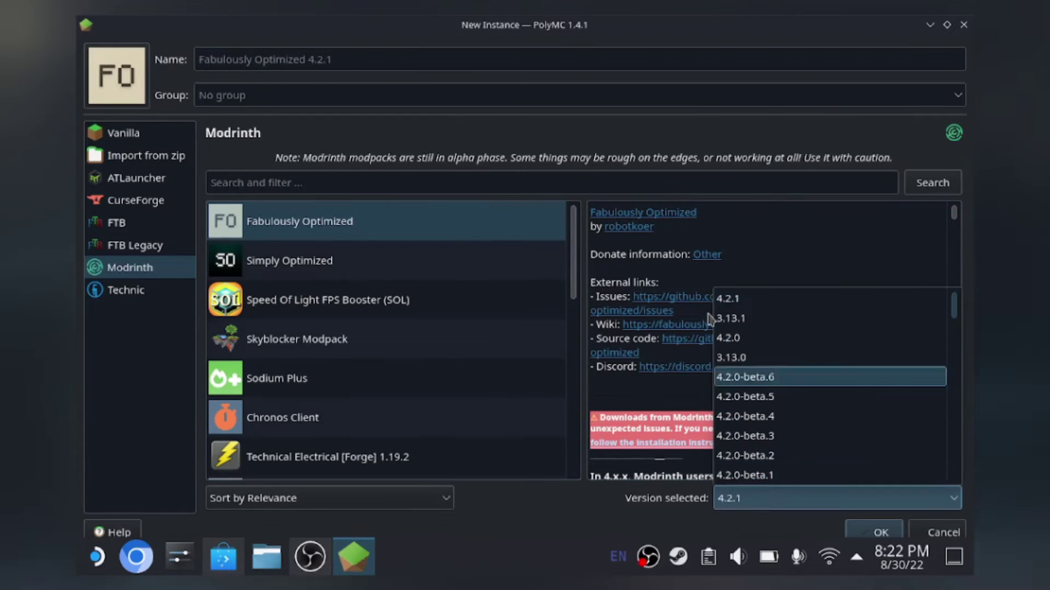
{"action": "left_click", "coordinate": [827, 255]}
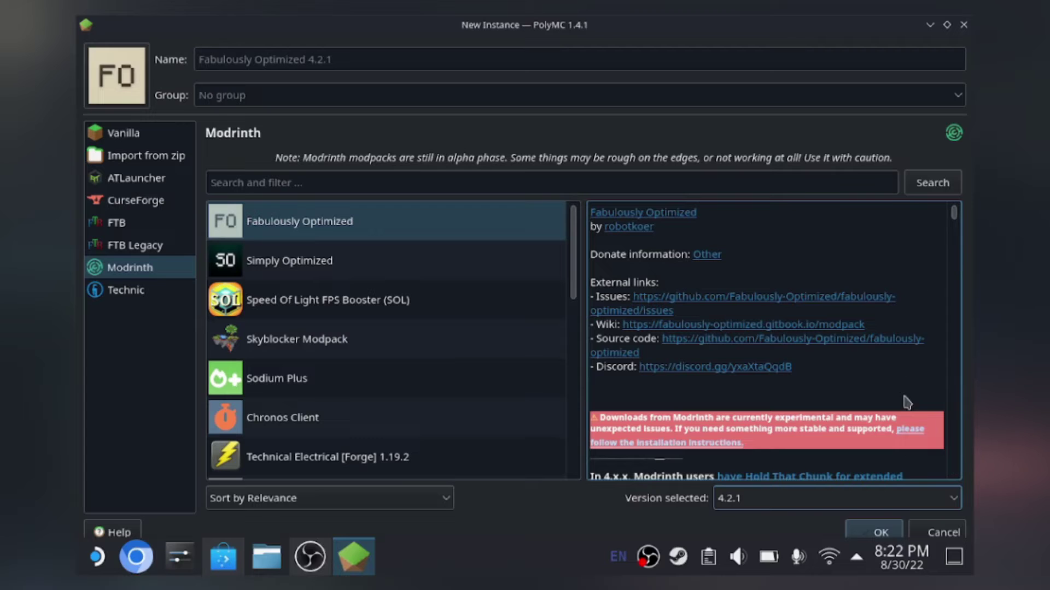
{"action": "left_click", "coordinate": [854, 529]}
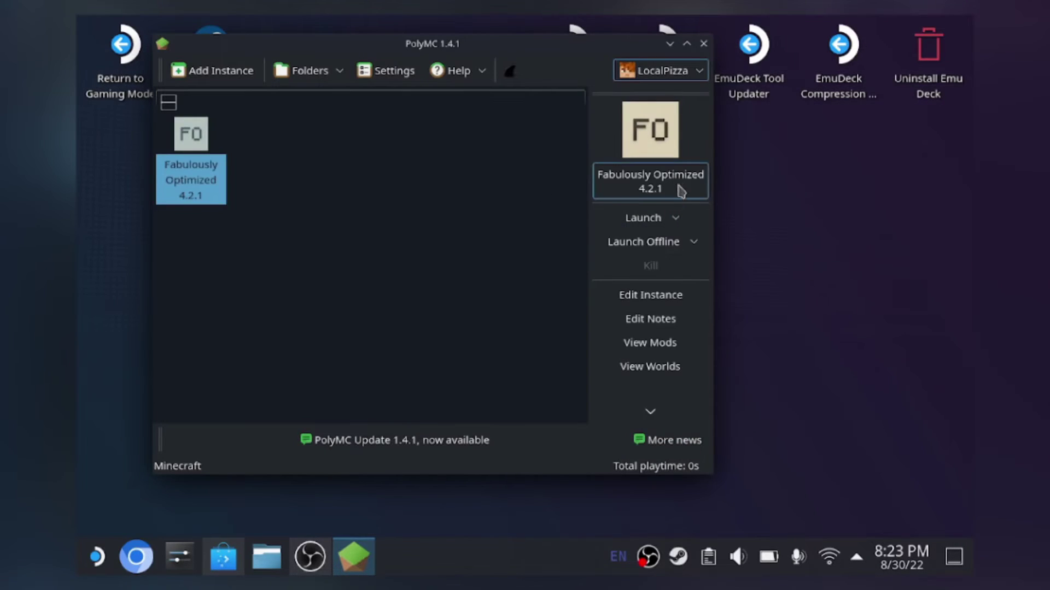
- Rename the Fabulously Optimized 4.2.1 instance as 1.19.2
{"action": "left_click", "coordinate": [678, 183]}
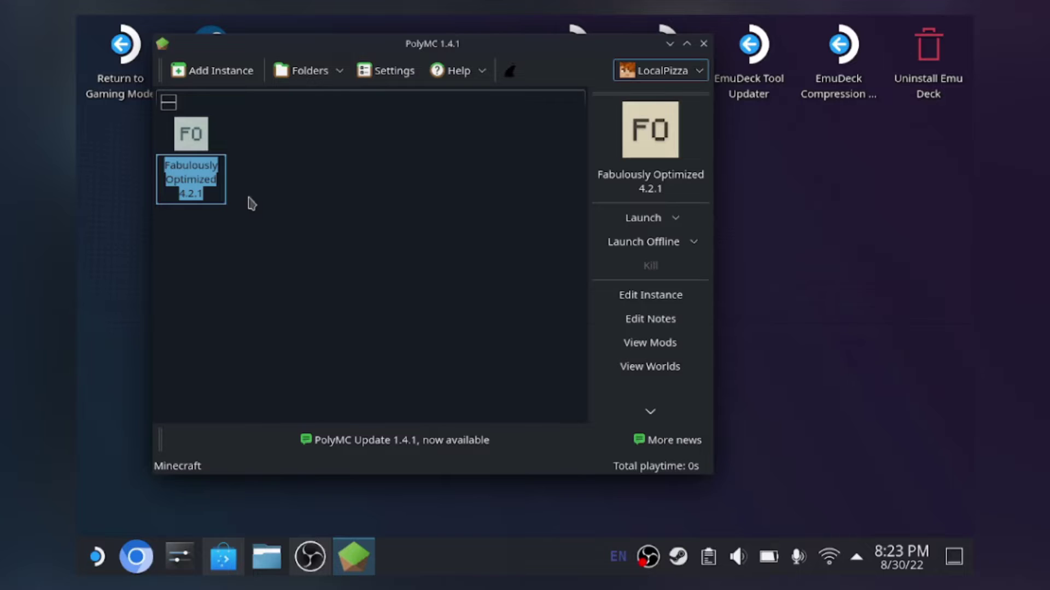
{"action": "key", "text": "BackSpace"}
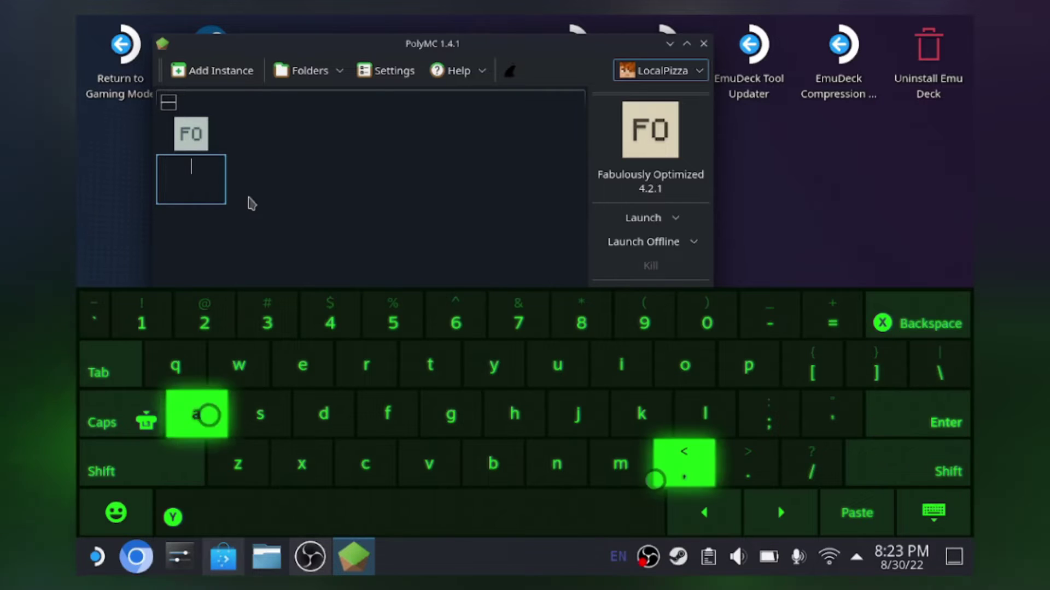
{"action": "type", "text": "1.19."}
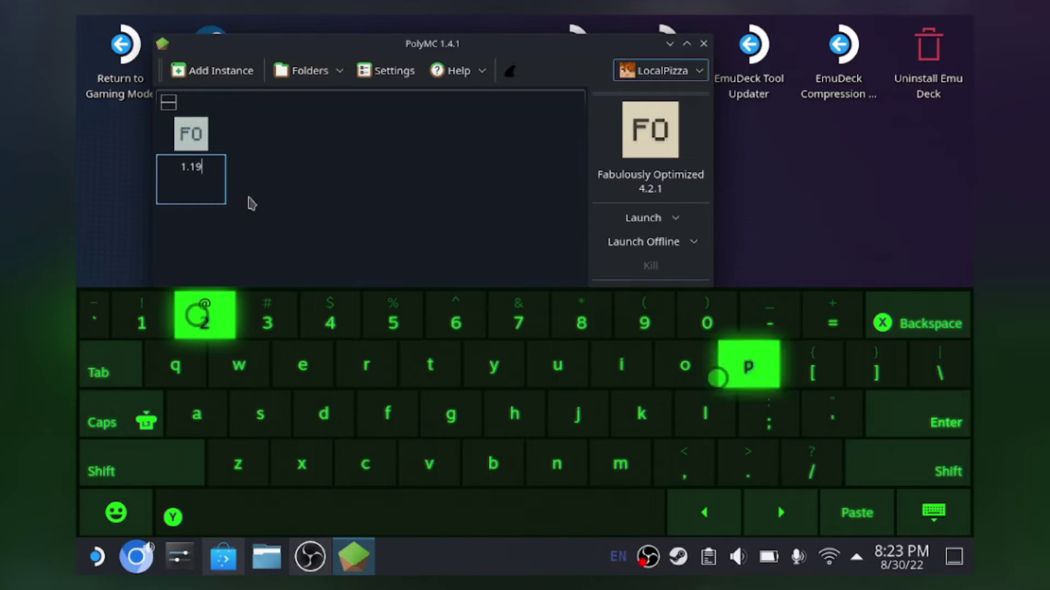
{"action": "type", "text": "2"}
{"action": "key", "text": "Return"}
{"action": "left_click", "coordinate": [611, 194]}
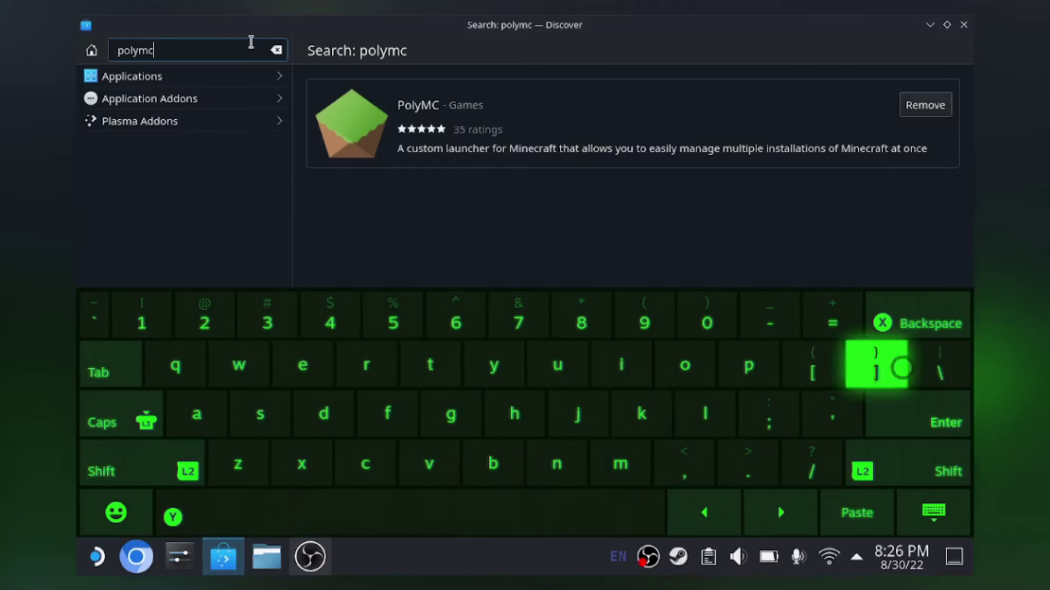
- Search Discover for "bedrock" and install Minecraft Bedrock Launcher
{"action": "key", "text": "BackSpace"}
{"action": "key", "text": "BackSpace"}
{"action": "key", "text": "BackSpace"}
{"action": "key", "text": "BackSpace"}
{"action": "key", "text": "BackSpace"}
{"action": "key", "text": "BackSpace"}
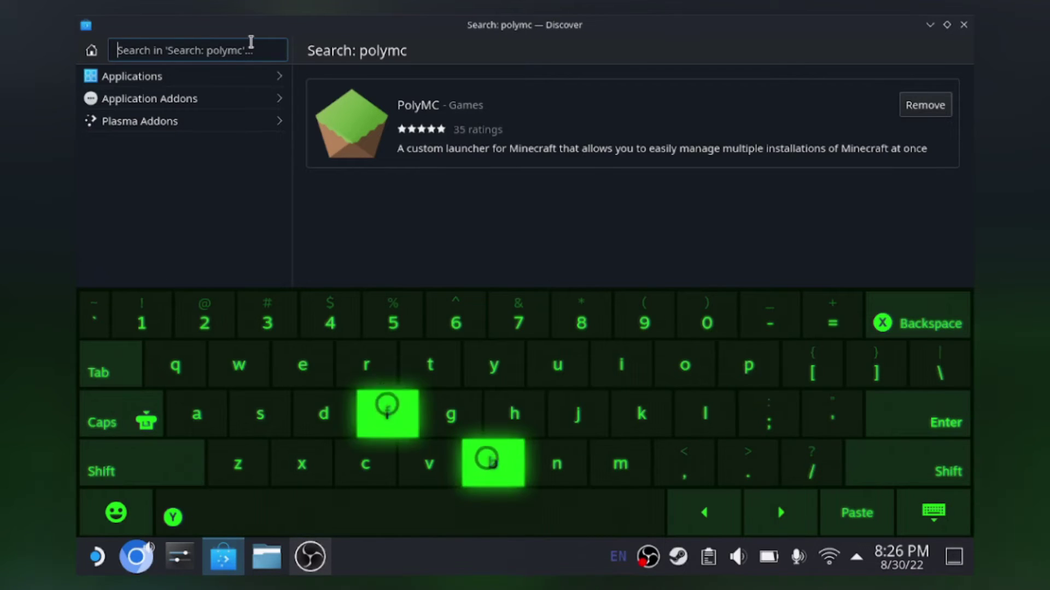
{"action": "type", "text": "bedro"}
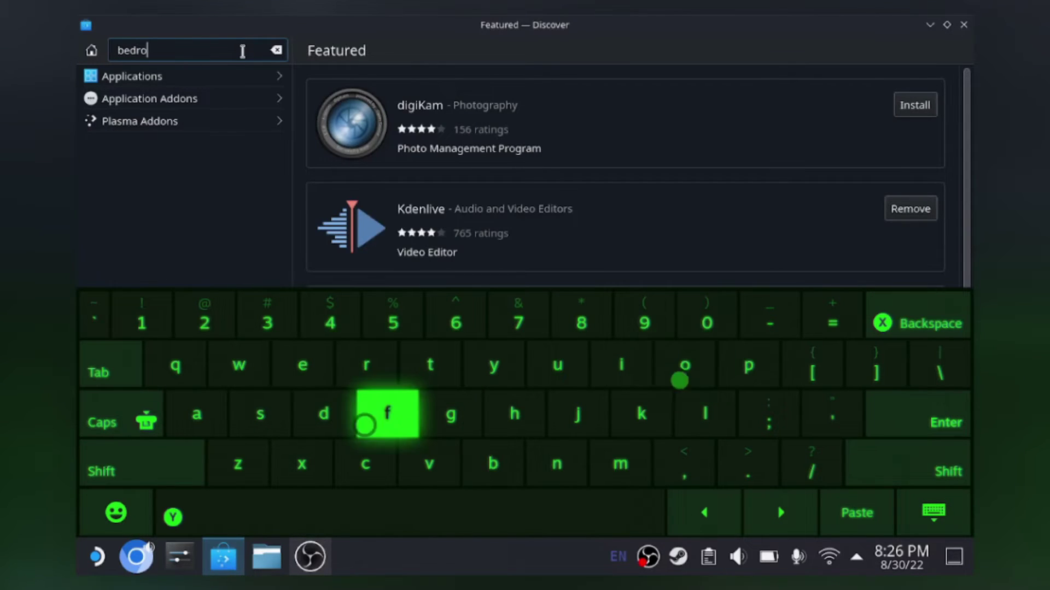
{"action": "type", "text": "ck"}
{"action": "key", "text": "Return"}
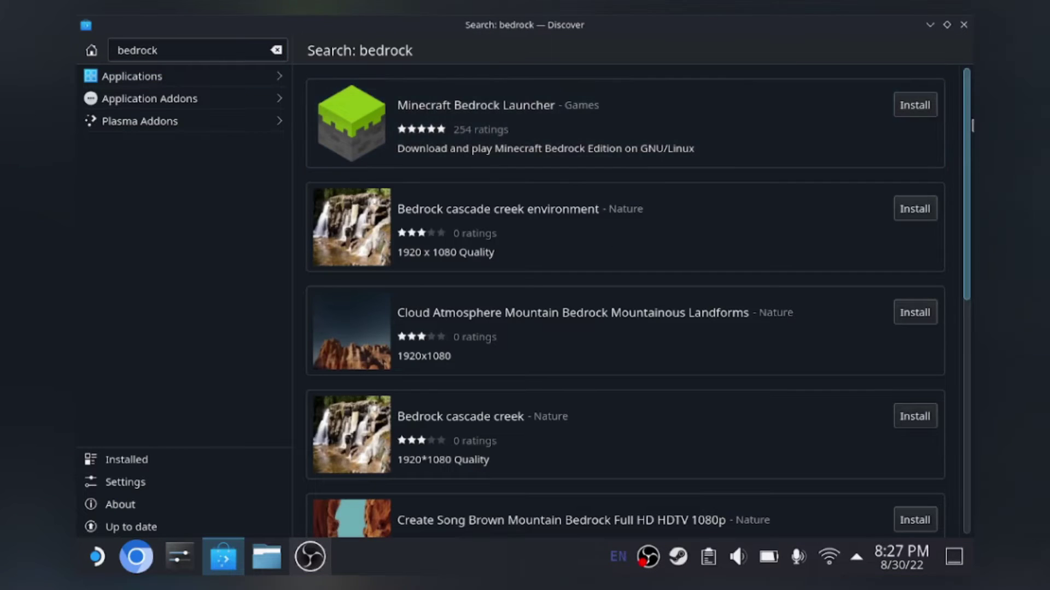
{"action": "left_click", "coordinate": [907, 105]}
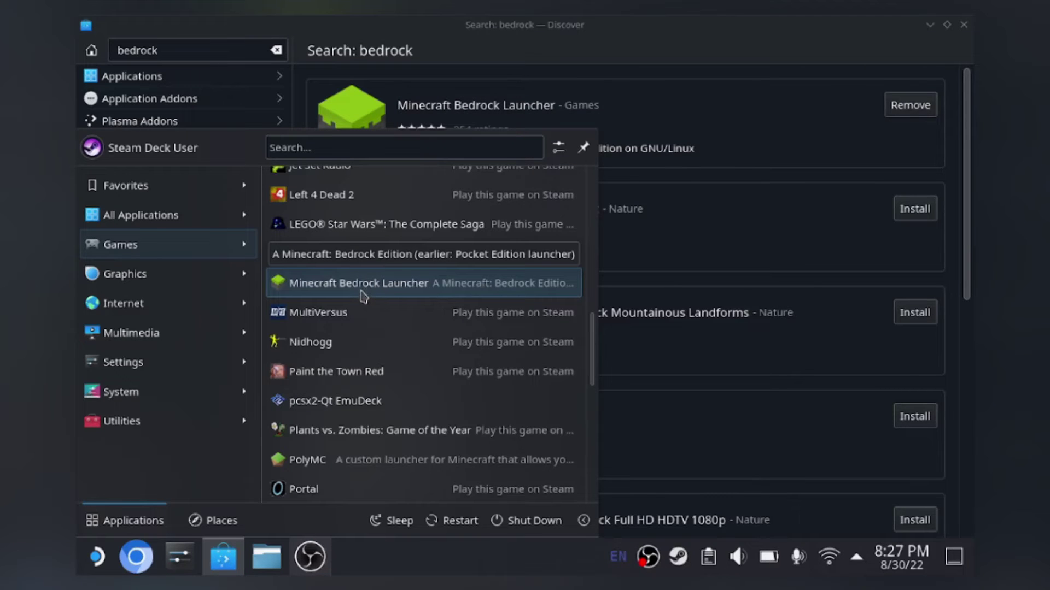
- Launch Minecraft Bedrock Launcher from the installed games and download and play Minecraft 1.18.12.01 with the Default profile
{"action": "left_click", "coordinate": [371, 289]}
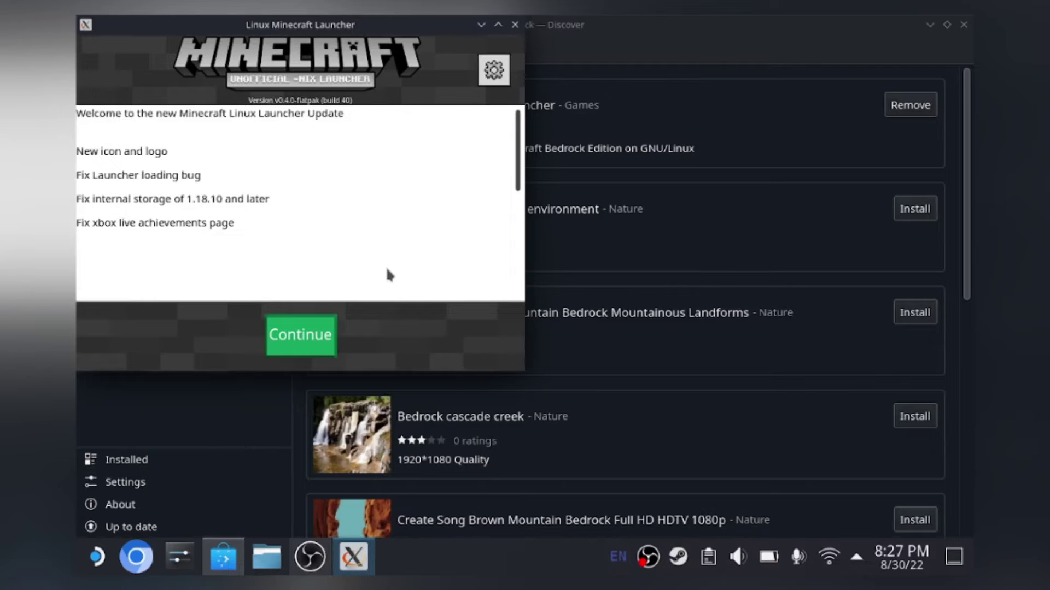
{"action": "left_click_drag", "start_coordinate": [354, 31], "coordinate": [511, 98]}
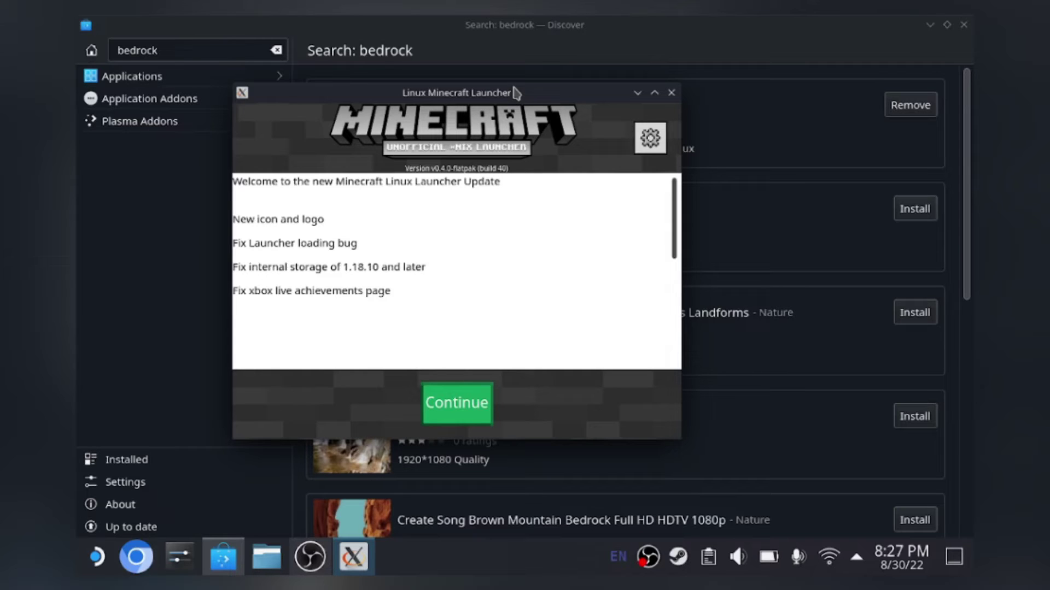
{"action": "left_click", "coordinate": [476, 403]}
{"action": "left_click", "coordinate": [929, 25]}
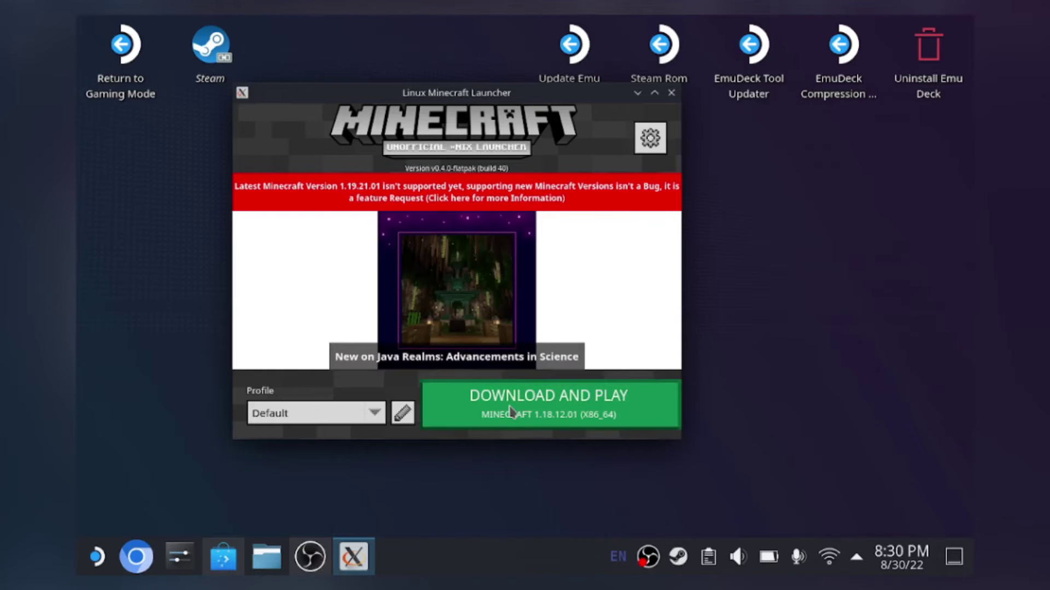
{"action": "left_click", "coordinate": [443, 408]}
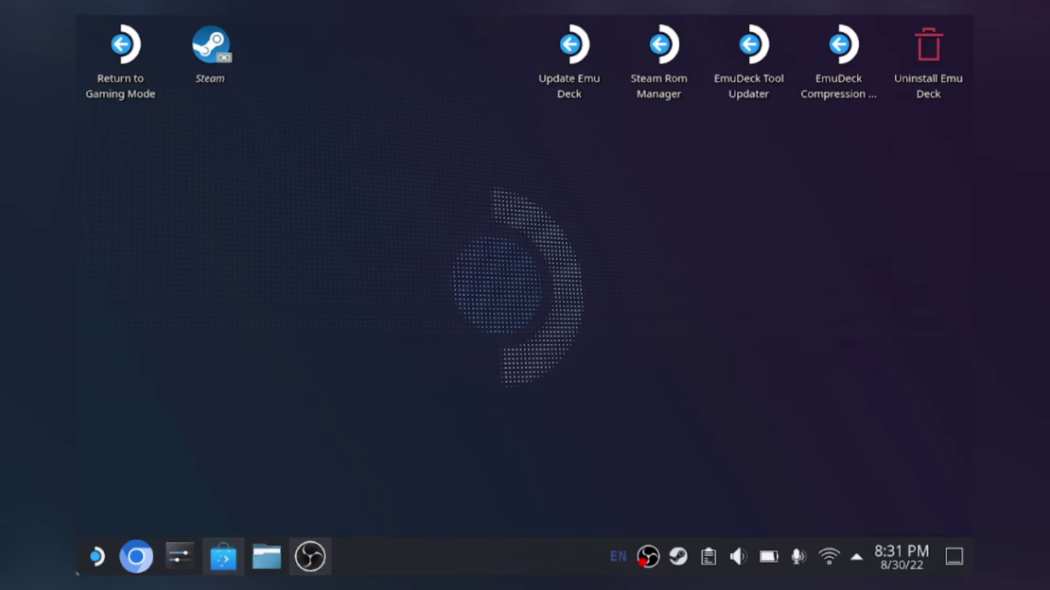
- Add Minecraft Bedrock Launcher from the installed games to Steam
{"action": "left_click", "coordinate": [93, 560]}
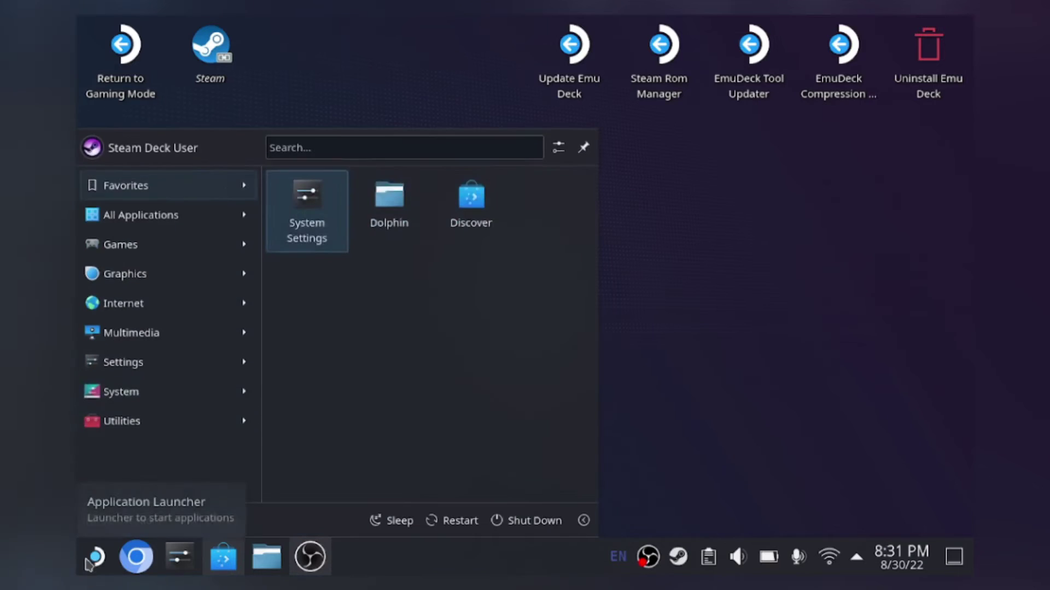
{"action": "left_click", "coordinate": [210, 246]}
{"action": "scroll", "coordinate": [588, 249], "scroll_direction": "down", "scroll_amount": 7}
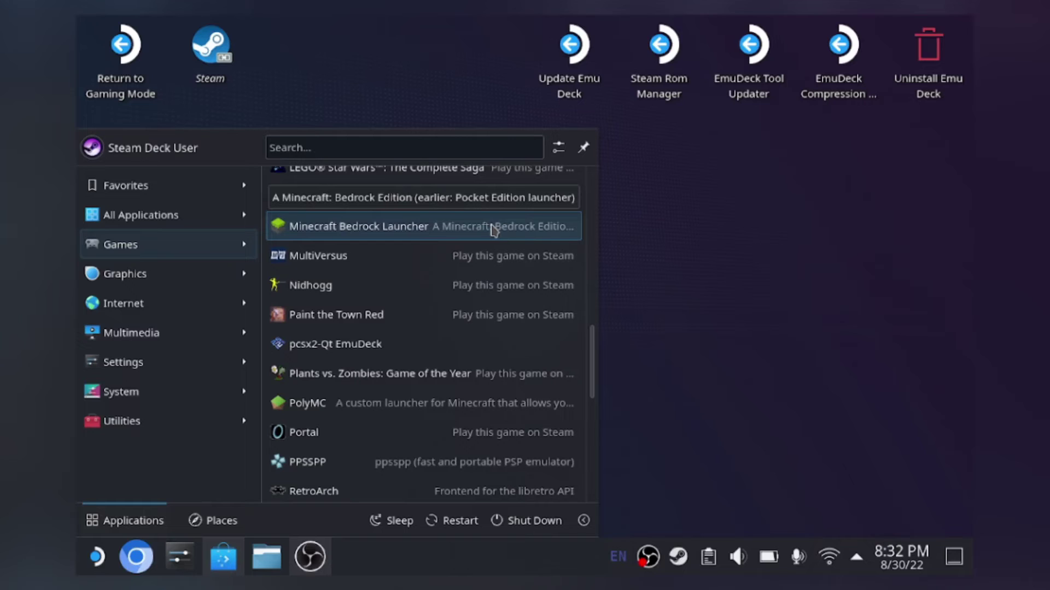
{"action": "right_click", "coordinate": [464, 235]}
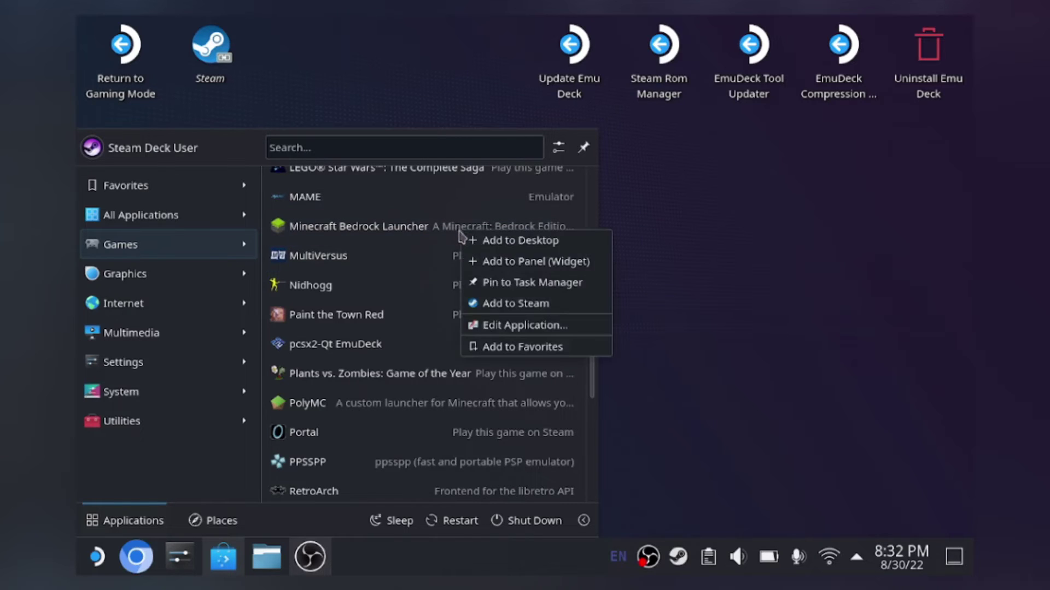
{"action": "left_click", "coordinate": [515, 304]}
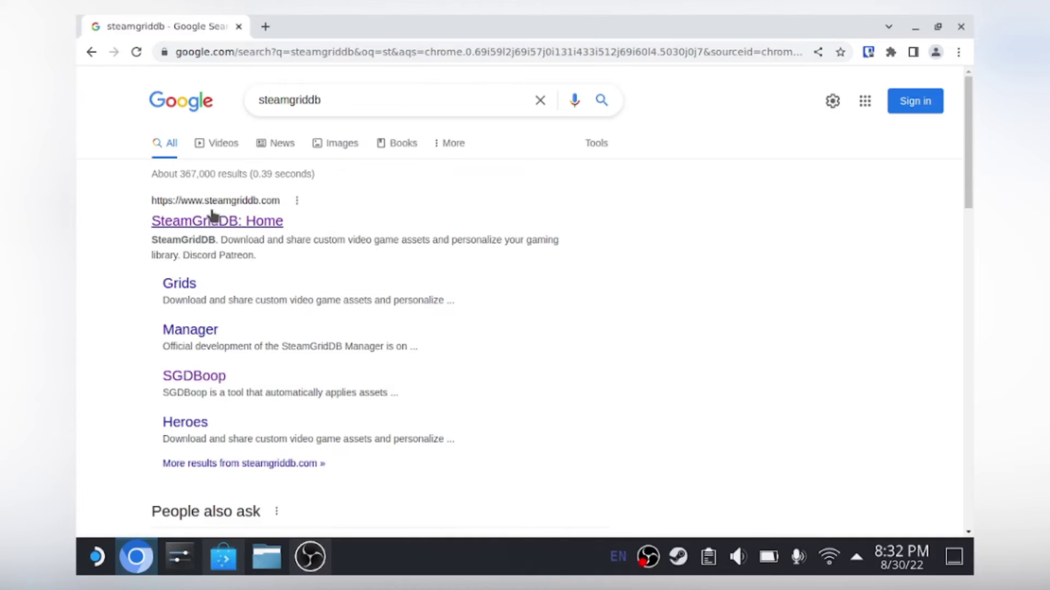
- Open the SteamGridDB website from the Google results and go to the grids for Minecraft: Java Edition
{"action": "left_click", "coordinate": [251, 221]}
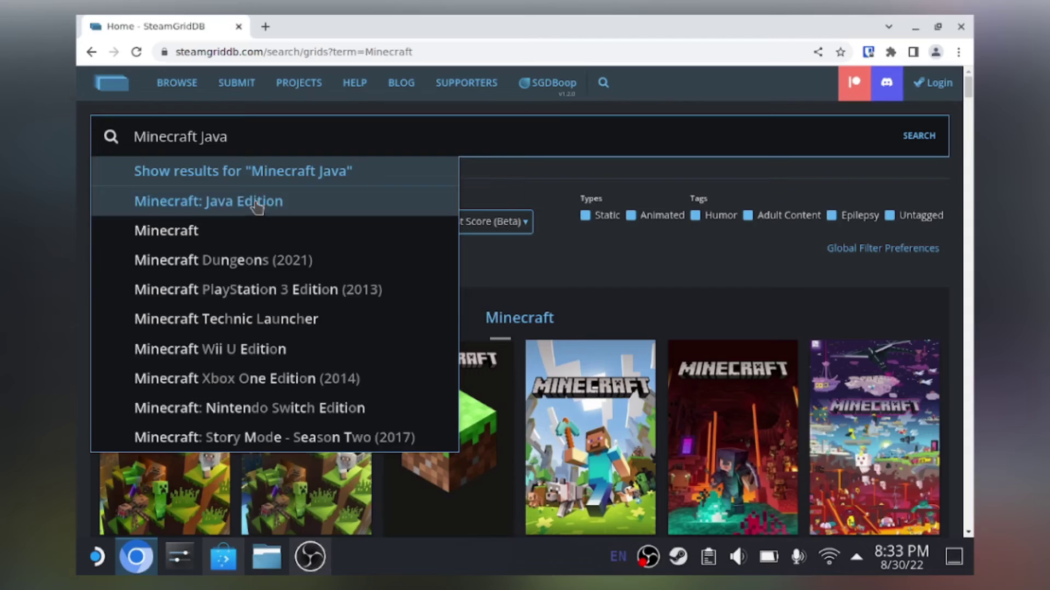
{"action": "left_click", "coordinate": [260, 204]}
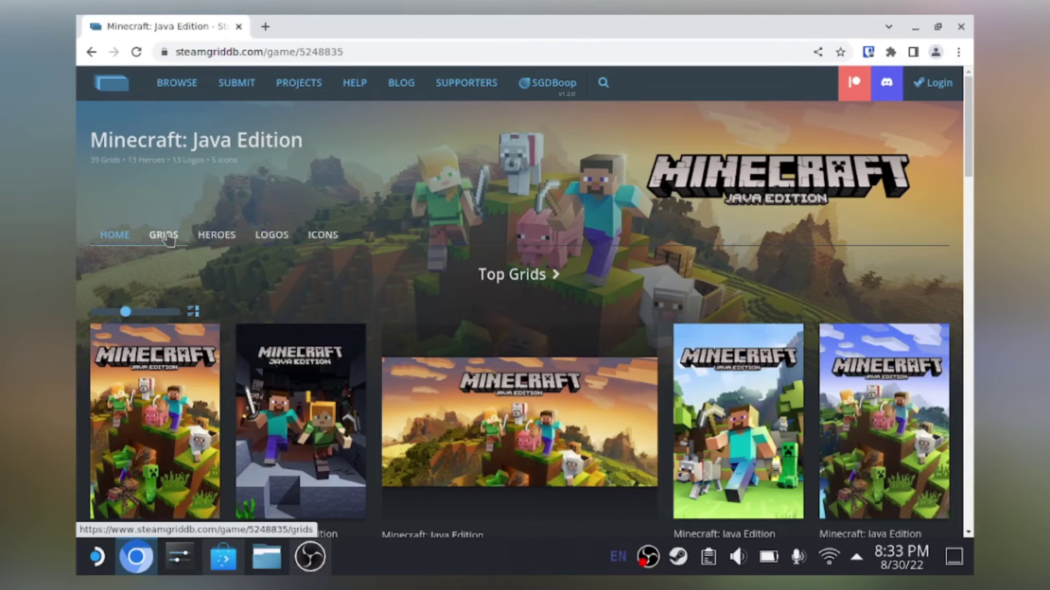
{"action": "left_click", "coordinate": [167, 239]}
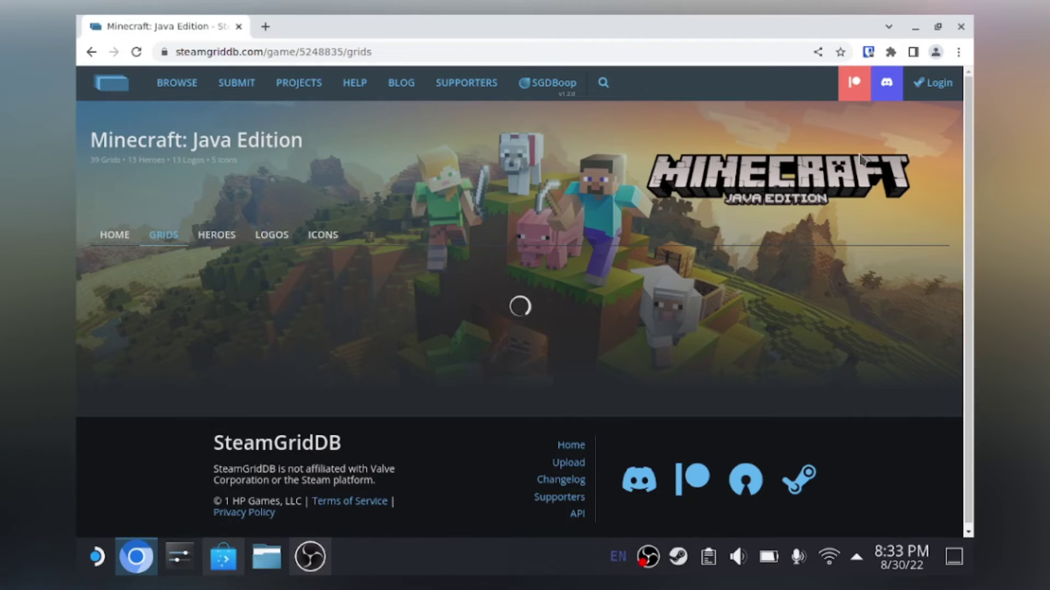
- Save the first portrait Minecraft: Java Edition grid, with the orange sunset background, as a PNG image
{"action": "scroll", "coordinate": [967, 167], "scroll_direction": "down", "scroll_amount": 3}
{"action": "left_click", "coordinate": [156, 273]}
{"action": "right_click", "coordinate": [445, 345]}
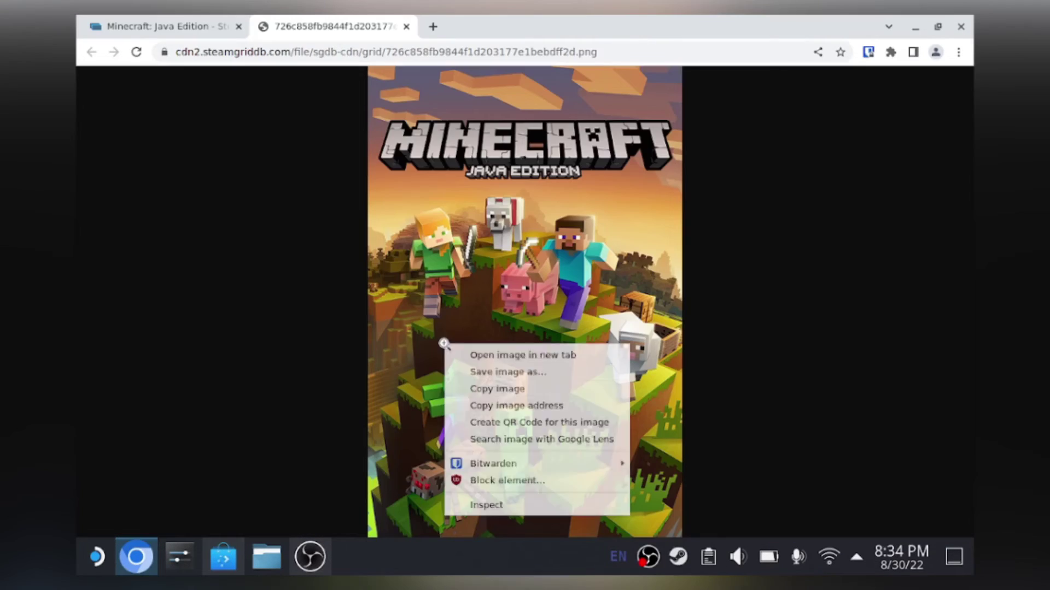
{"action": "left_click", "coordinate": [508, 372]}
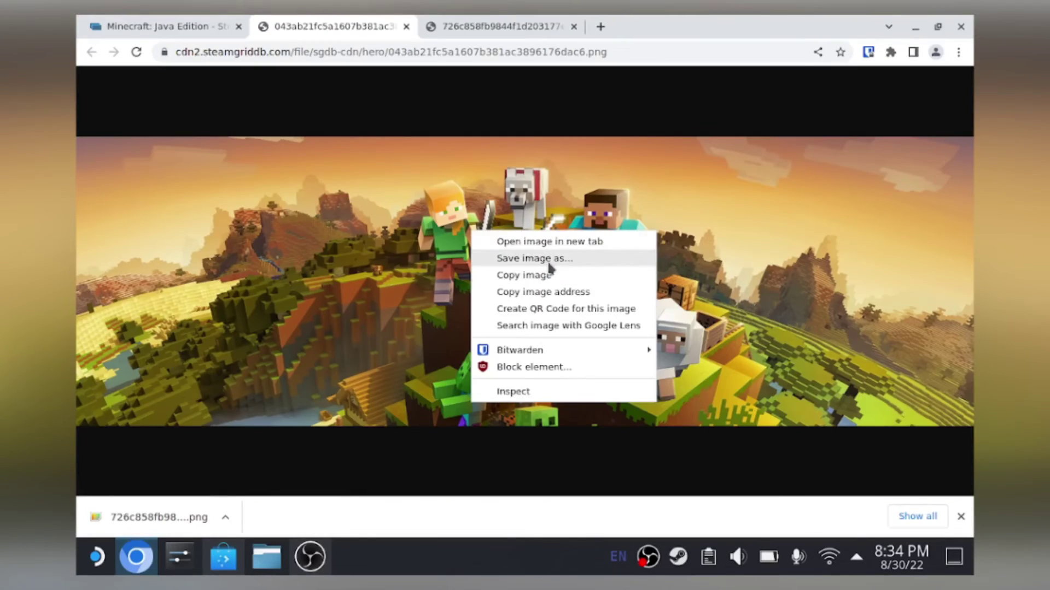
- Save the sunset hero image, the first logo and the first grass block icon for Minecraft: Java Edition
{"action": "left_click", "coordinate": [525, 258]}
{"action": "left_click", "coordinate": [717, 415]}
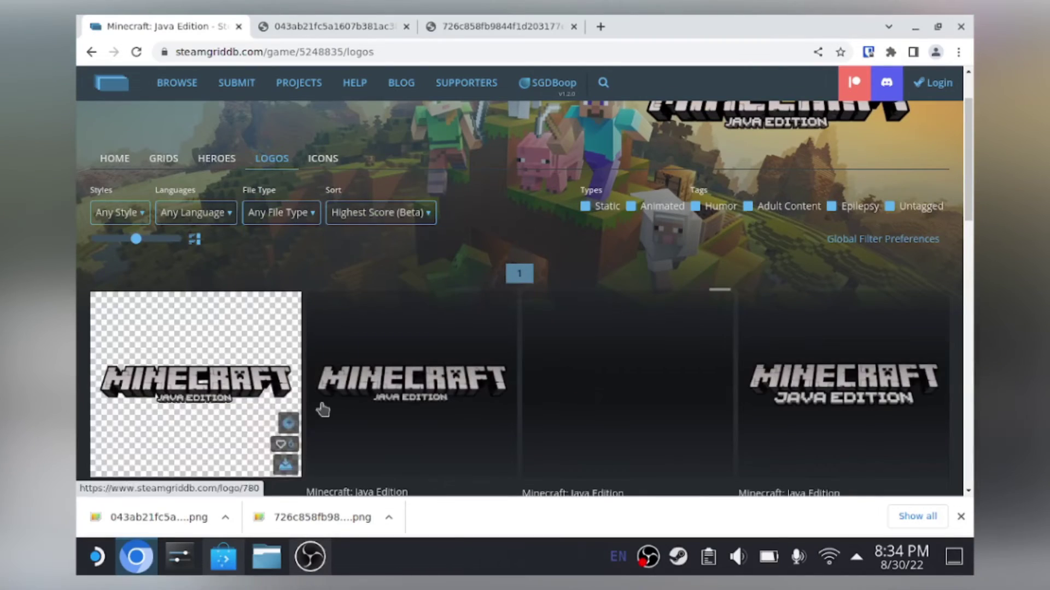
{"action": "left_click", "coordinate": [195, 399]}
{"action": "right_click", "coordinate": [459, 276]}
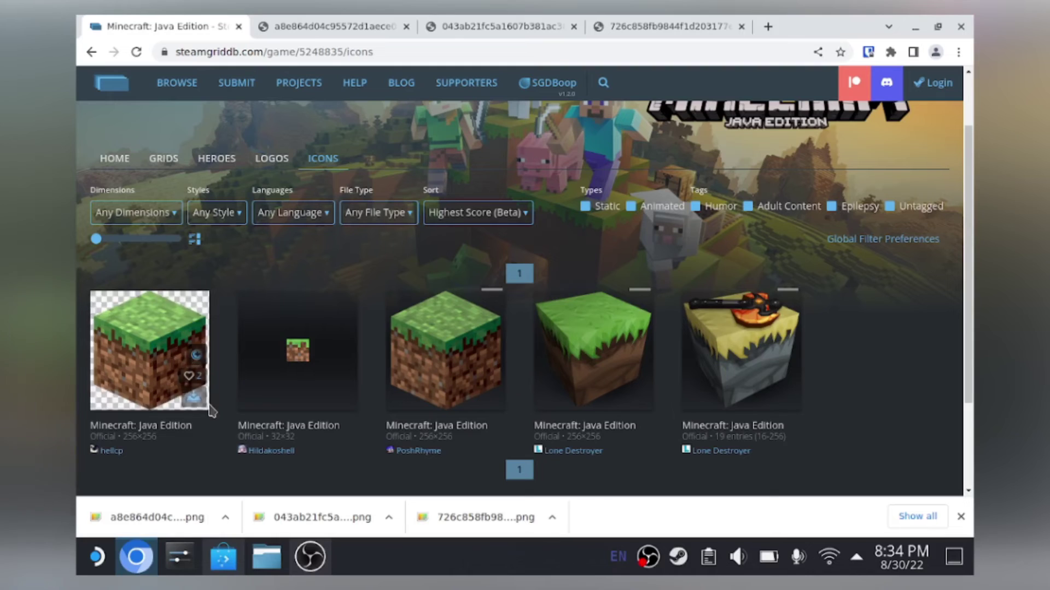
{"action": "left_click", "coordinate": [194, 399]}
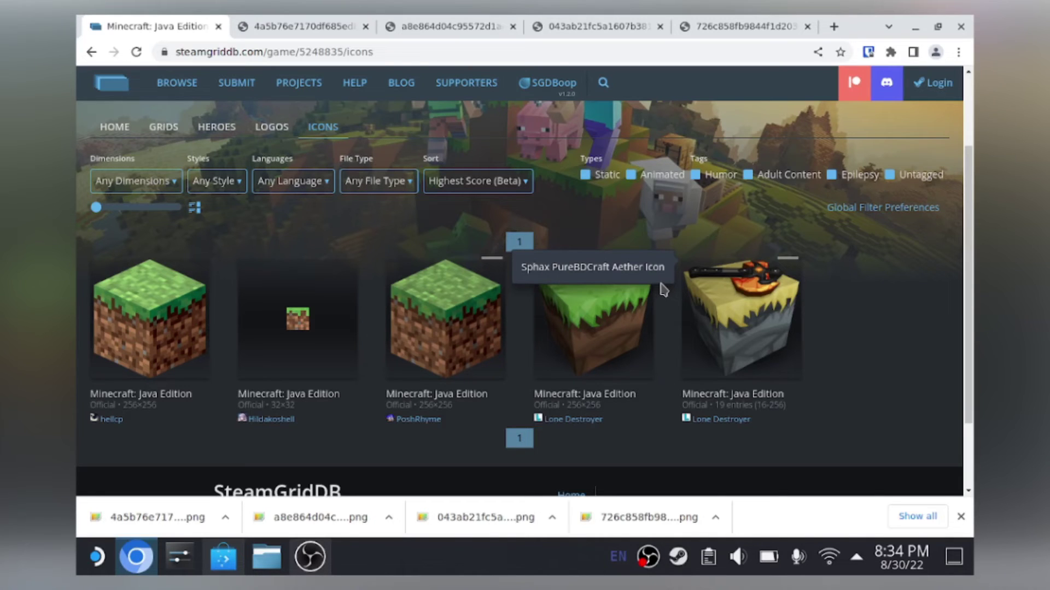
{"action": "scroll", "coordinate": [689, 97], "scroll_direction": "up", "scroll_amount": 2}
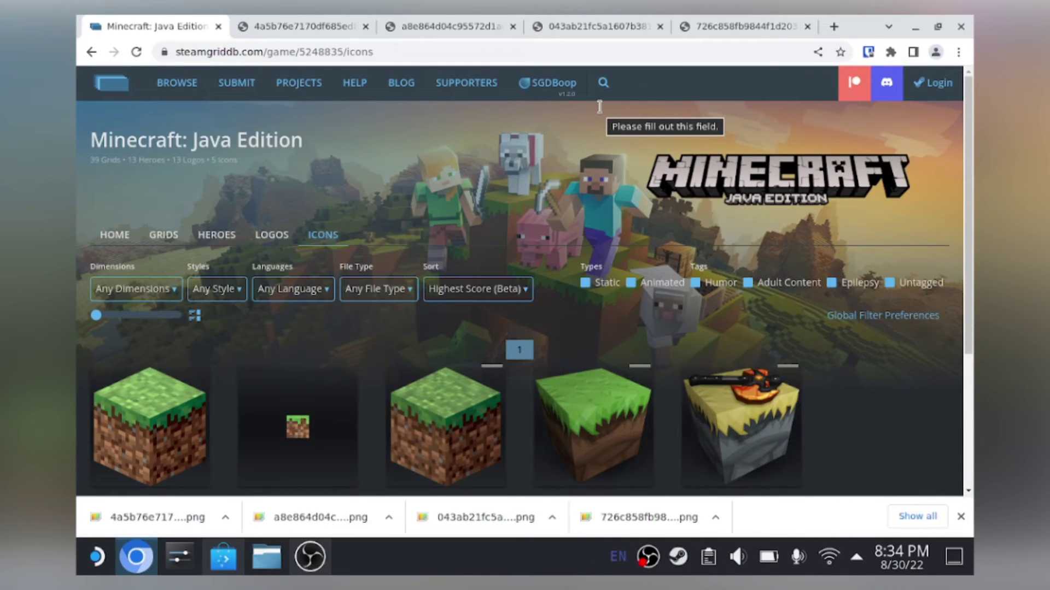
- Switch to the Steam library, find PolyMC under All Games and open the custom artwork file chooser for it
{"action": "left_click", "coordinate": [909, 18]}
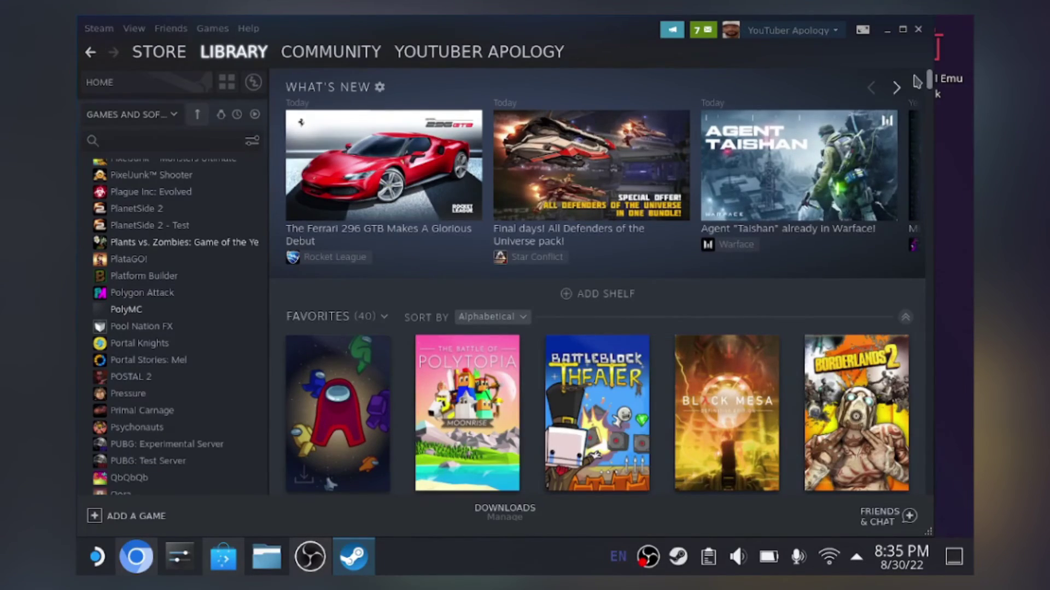
{"action": "scroll", "coordinate": [910, 93], "scroll_direction": "down", "scroll_amount": 12}
{"action": "scroll", "coordinate": [905, 116], "scroll_direction": "down", "scroll_amount": 10}
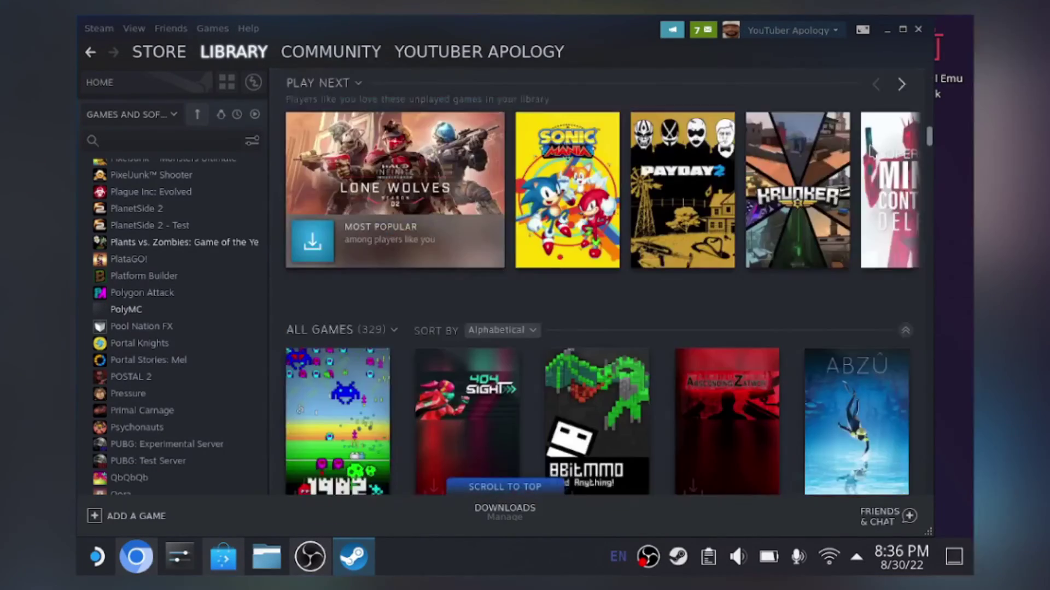
{"action": "scroll", "coordinate": [869, 161], "scroll_direction": "down", "scroll_amount": 20}
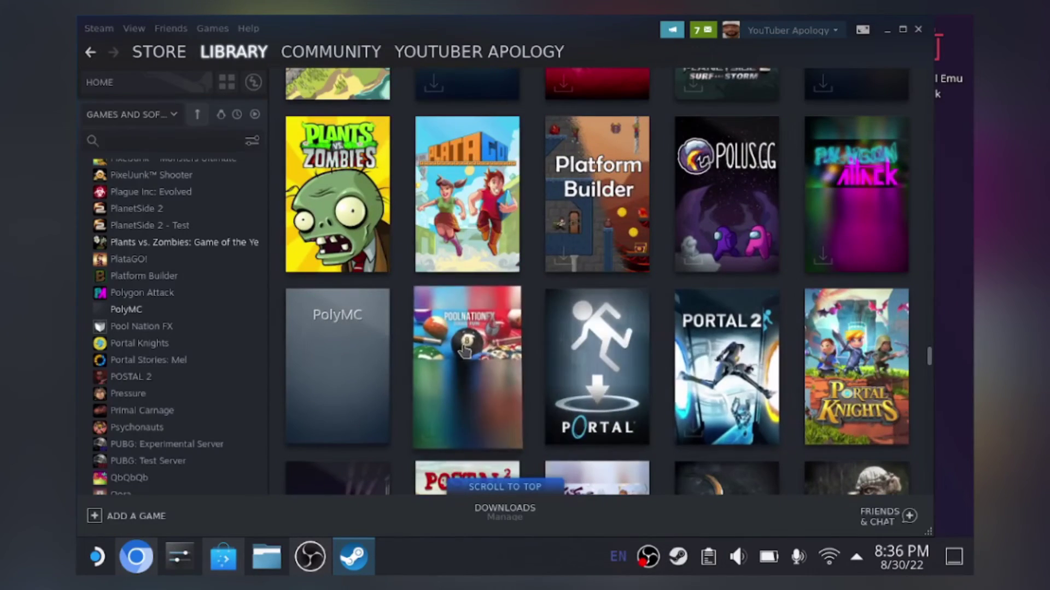
{"action": "right_click", "coordinate": [324, 327]}
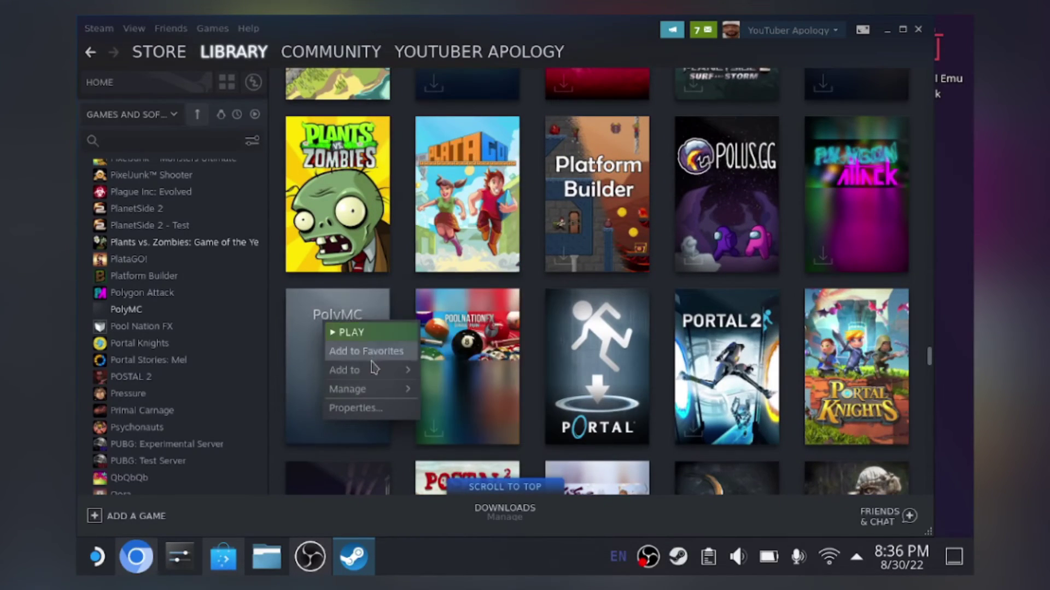
{"action": "mouse_move", "coordinate": [368, 390]}
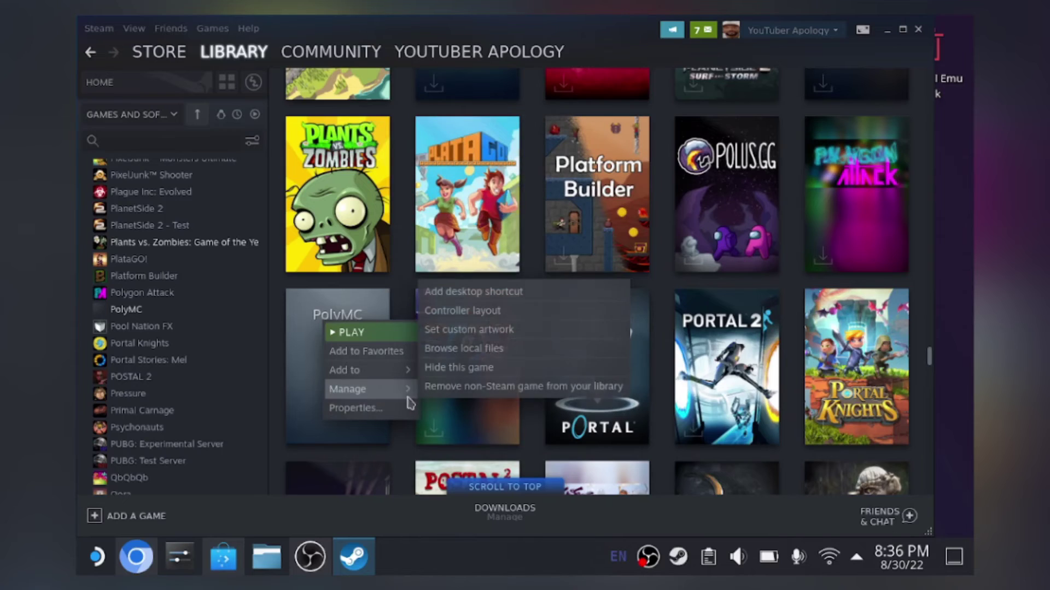
{"action": "left_click", "coordinate": [500, 330]}
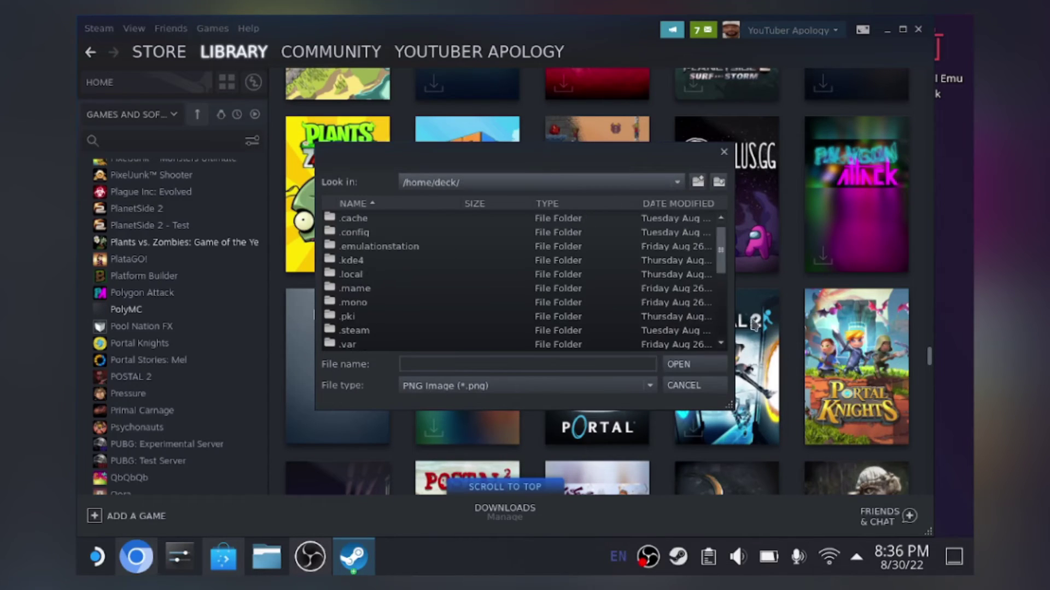
- Set 726c858fb9844f1d203177e1bebdff2d.png from /home/deck/Downloads/ as PolyMC's cover artwork and open PolyMC's library page
{"action": "left_click", "coordinate": [698, 182]}
{"action": "scroll", "coordinate": [704, 328], "scroll_direction": "down", "scroll_amount": 5}
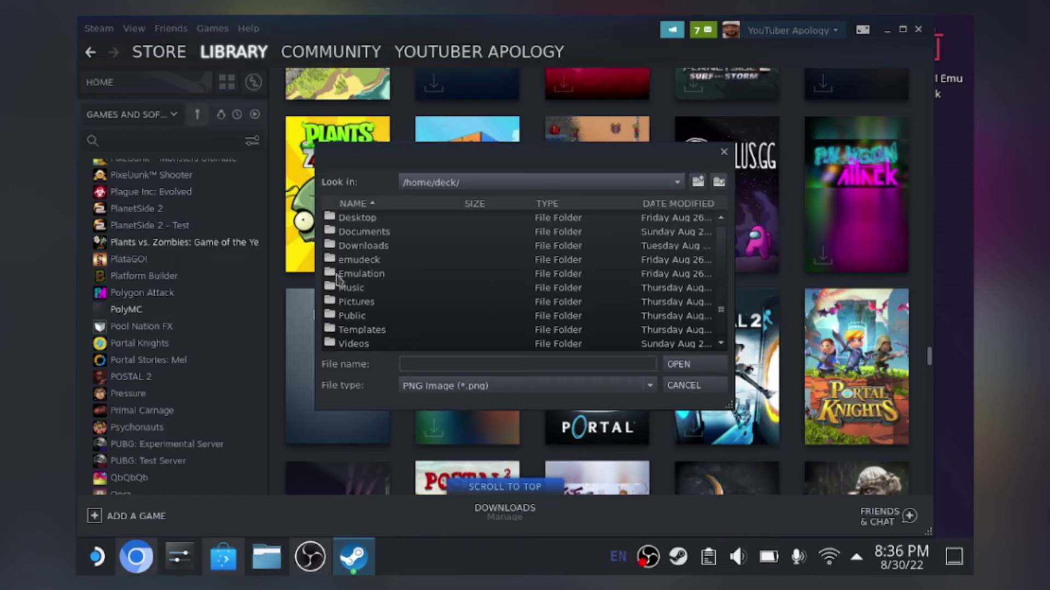
{"action": "double_click", "coordinate": [364, 246]}
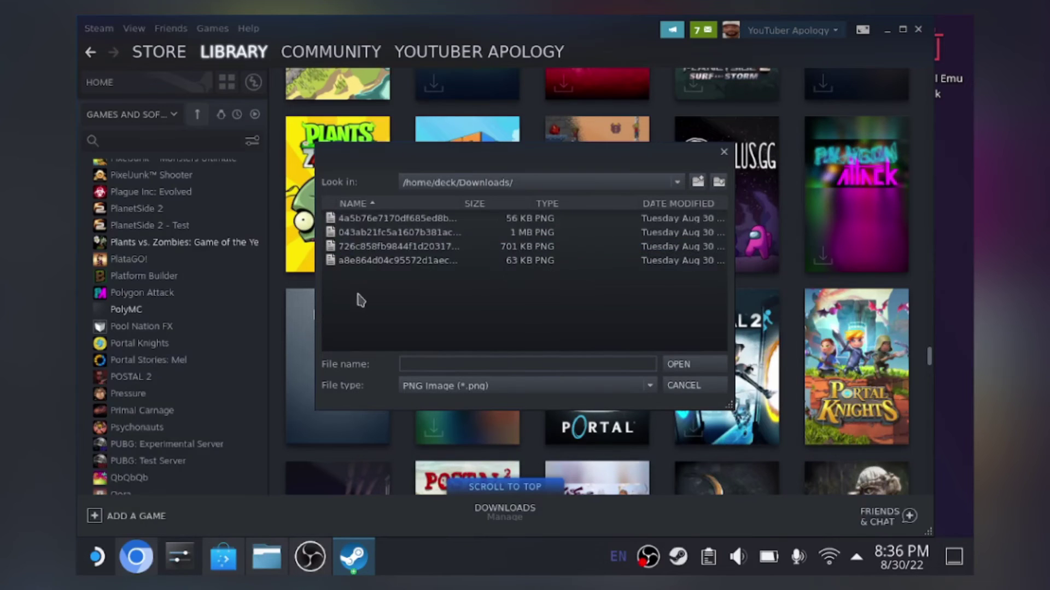
{"action": "left_click", "coordinate": [372, 247]}
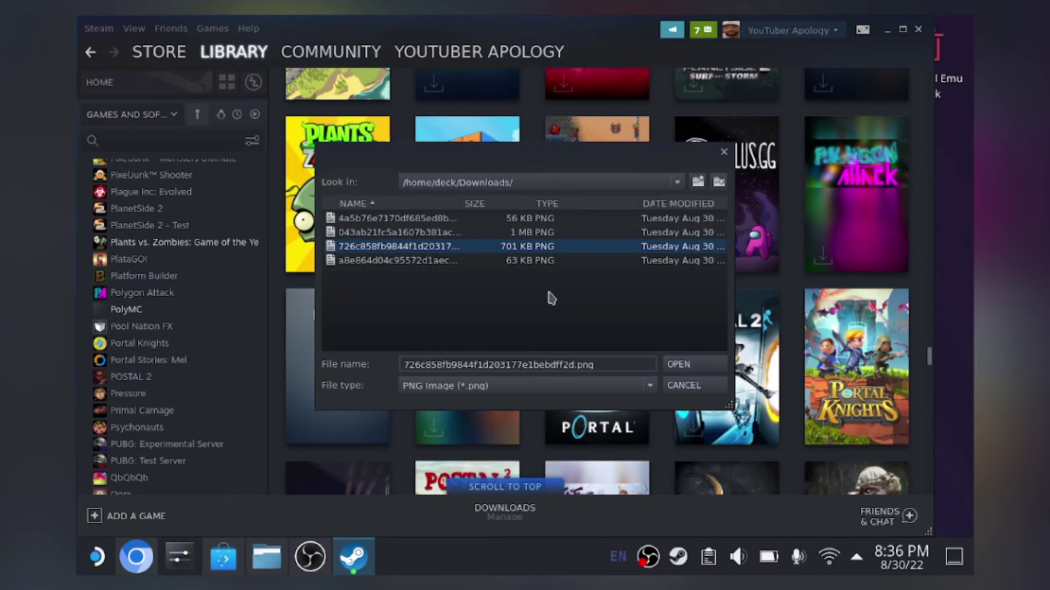
{"action": "left_click", "coordinate": [678, 364]}
{"action": "left_click", "coordinate": [339, 326]}
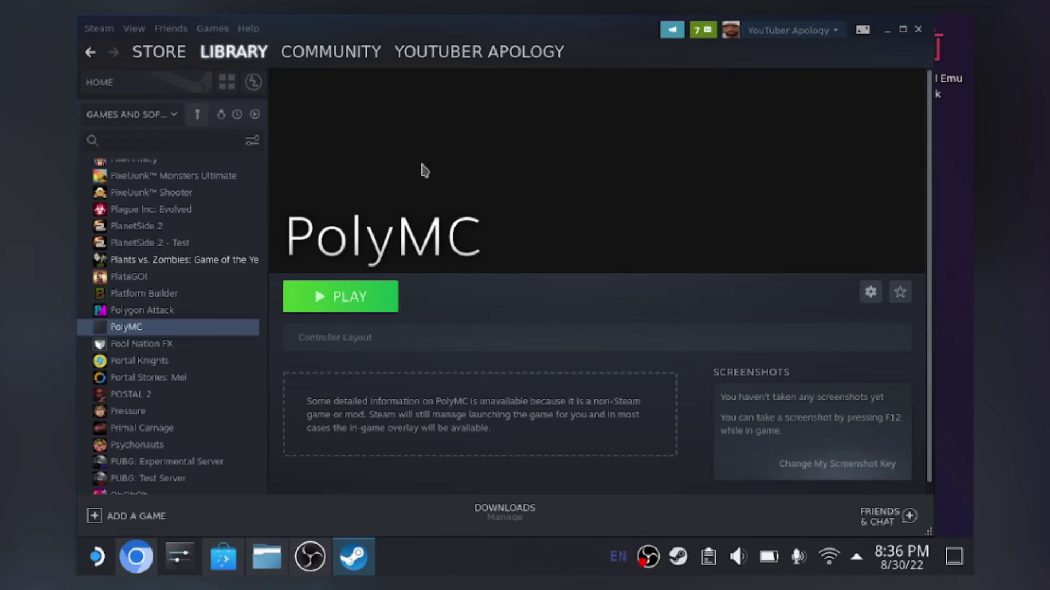
- Set the PNG whose name begins with 043ab21fc5a1607b381ac from /home/deck/Downloads/ as PolyMC's custom background
{"action": "right_click", "coordinate": [424, 162]}
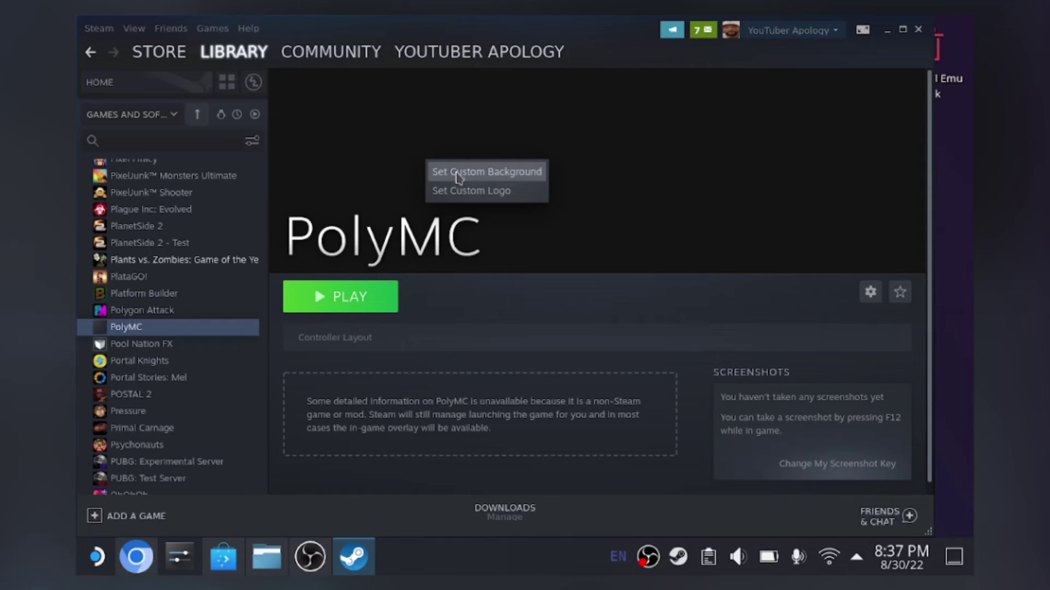
{"action": "left_click", "coordinate": [459, 172]}
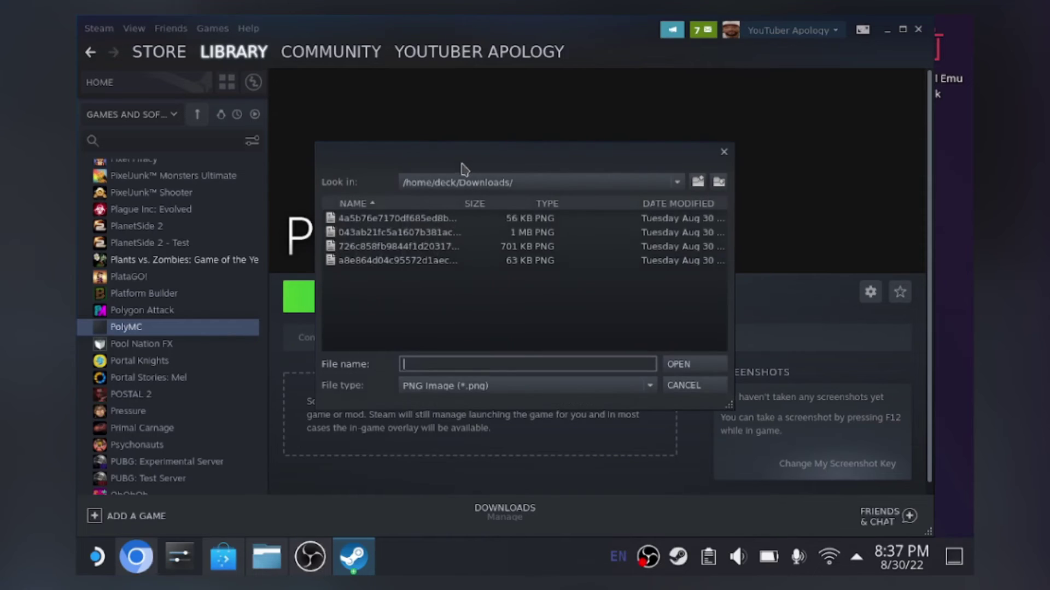
{"action": "left_click", "coordinate": [377, 235]}
{"action": "left_click", "coordinate": [692, 365]}
- Set the PNG whose name begins with a8e864d04c95572d1aec from the Downloads folder as PolyMC's custom logo
{"action": "right_click", "coordinate": [506, 167]}
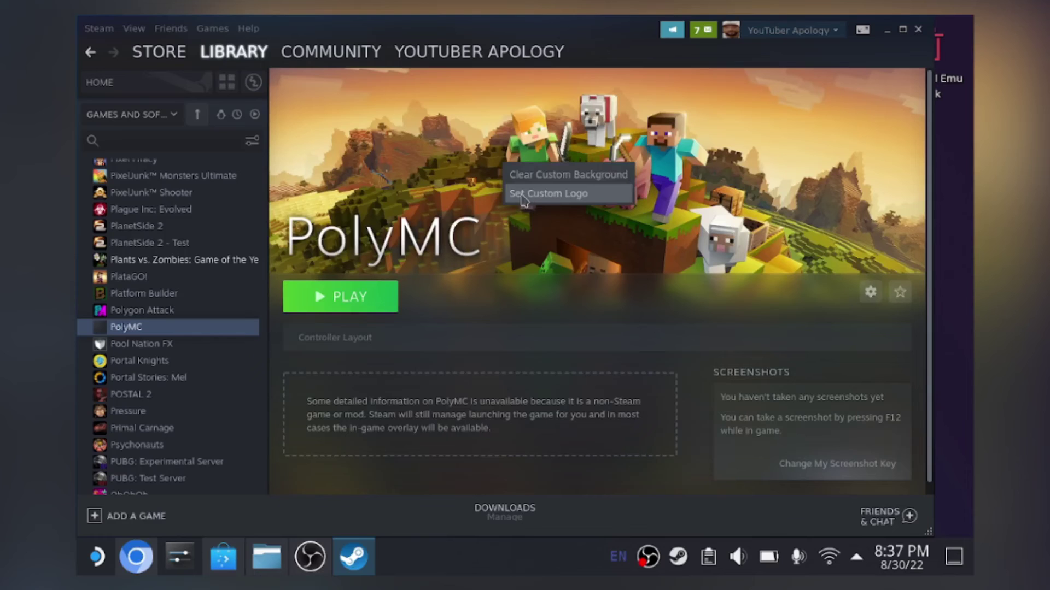
{"action": "left_click", "coordinate": [596, 194]}
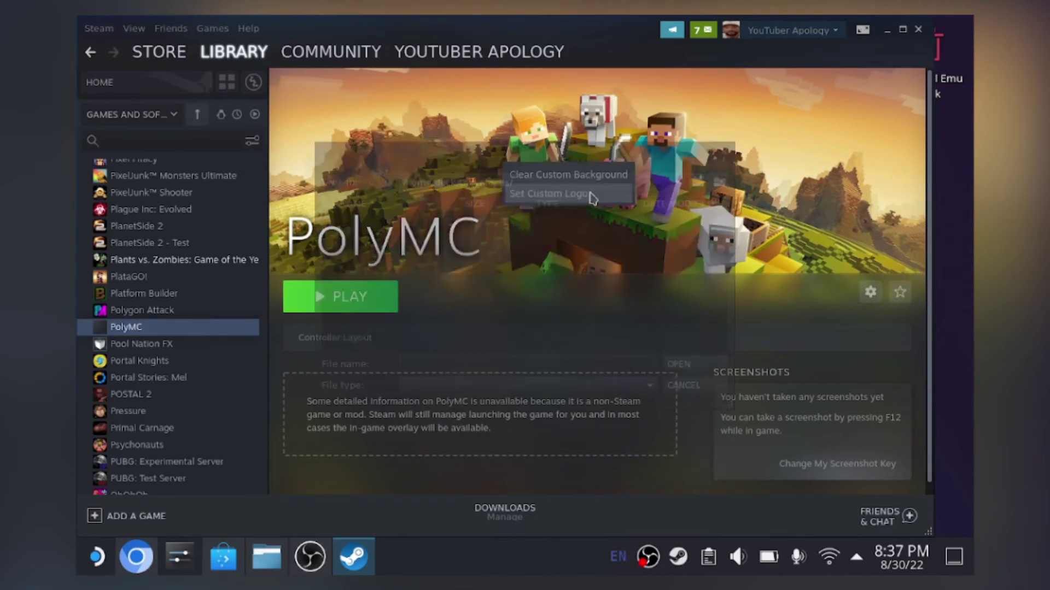
{"action": "left_click", "coordinate": [481, 260]}
{"action": "left_click", "coordinate": [680, 364]}
- Set 4a5b76e7170df685ed8b75c7dacce268.png as the icon in PolyMC's shortcut properties and close the properties
{"action": "right_click", "coordinate": [200, 328]}
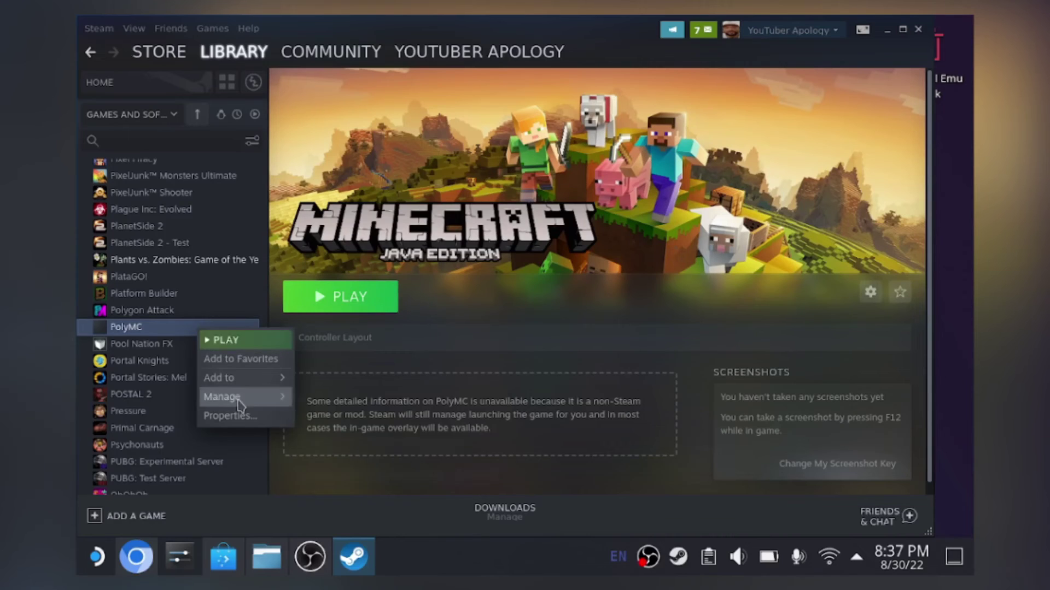
{"action": "left_click", "coordinate": [236, 415]}
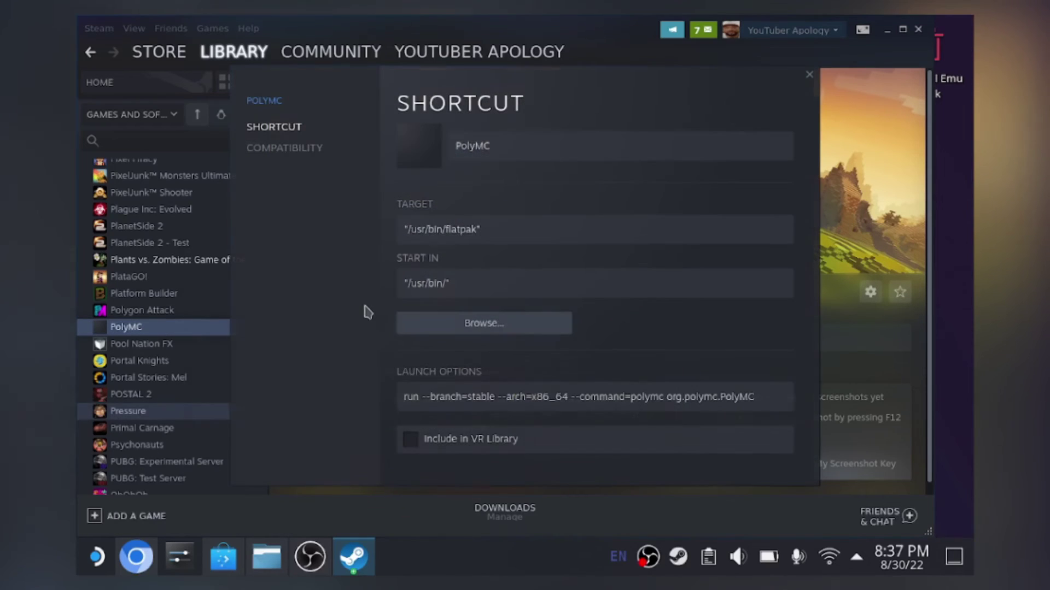
{"action": "left_click", "coordinate": [421, 157]}
{"action": "left_click", "coordinate": [347, 218]}
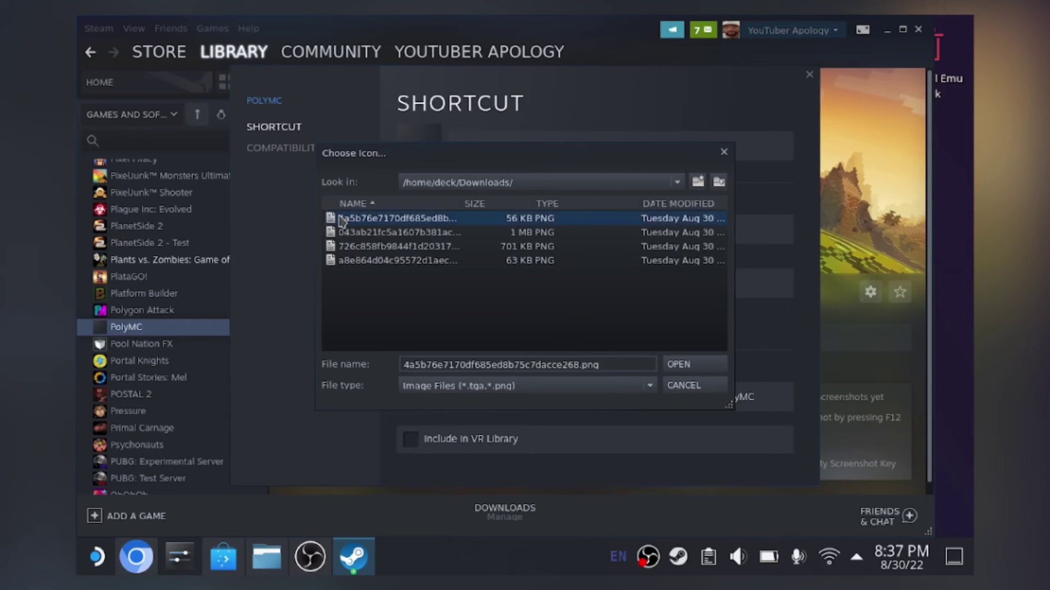
{"action": "left_click", "coordinate": [697, 365]}
{"action": "key", "text": "Escape"}
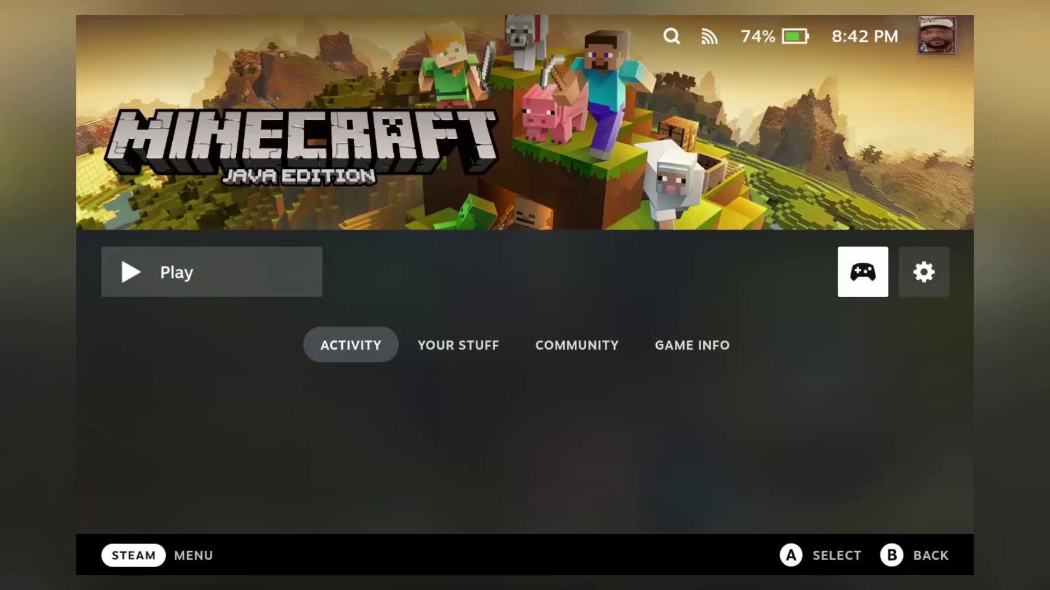
- Open the controller settings of the Minecraft: Java Edition entry and show the community layouts available for it
{"action": "key", "text": "Return"}
{"action": "key", "text": "Up"}
{"action": "key", "text": "Return"}
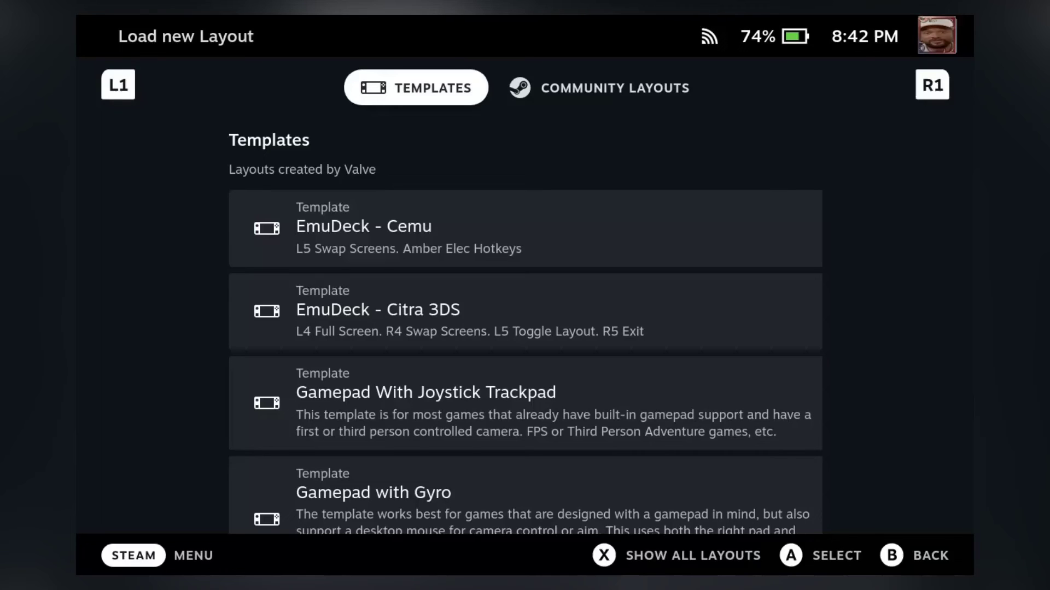
{"action": "key", "text": "Right"}
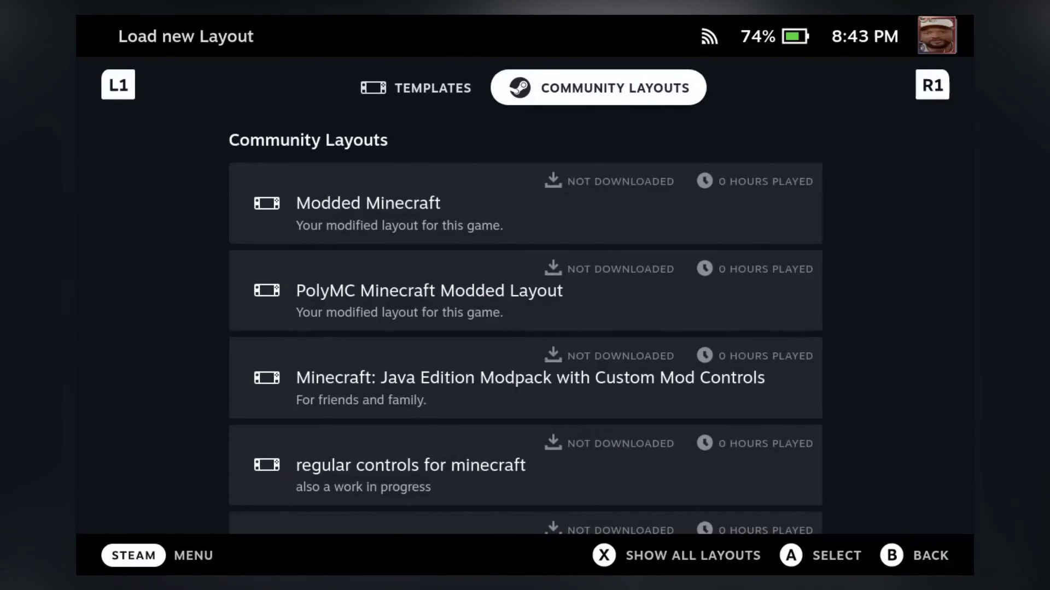
- Find the Fabric-Midnight layout for the midnight controller mod among the community layouts, upvote it and leave the list
{"action": "key", "text": "Down"}
{"action": "key", "text": "Down"}
{"action": "key", "text": "Down"}
{"action": "key", "text": "Down"}
{"action": "key", "text": "Down"}
{"action": "key", "text": "Down"}
{"action": "key", "text": "Down"}
{"action": "key", "text": "Down"}
{"action": "key", "text": "Down"}
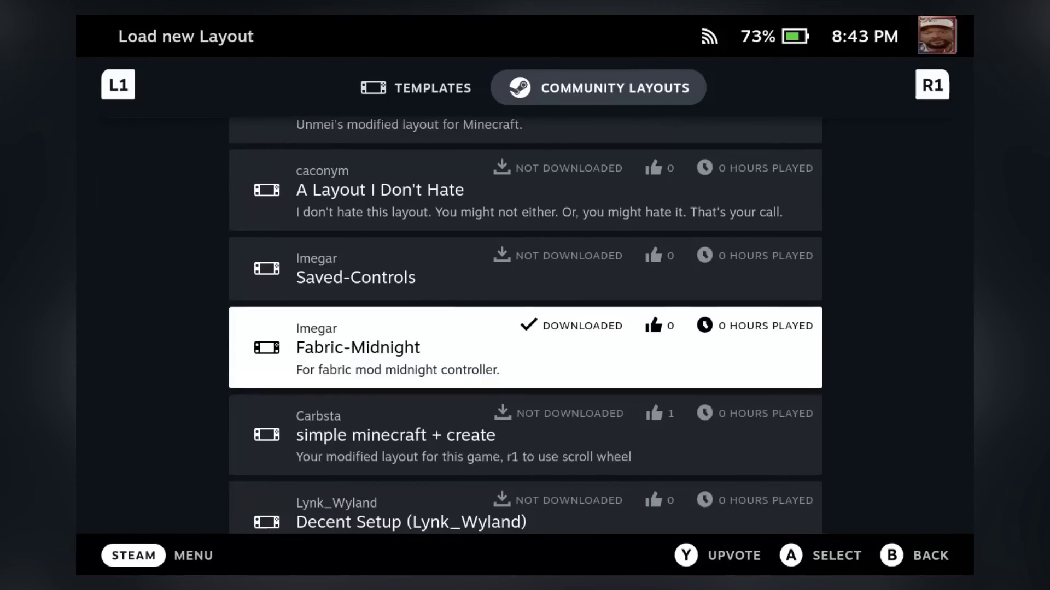
{"action": "key", "text": "y"}
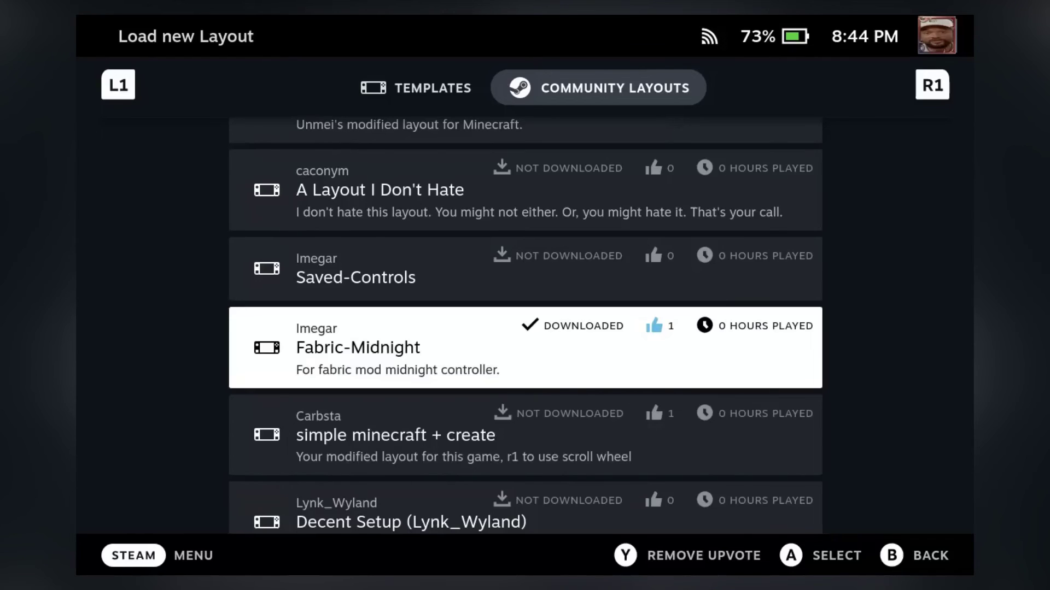
{"action": "key", "text": "Escape"}
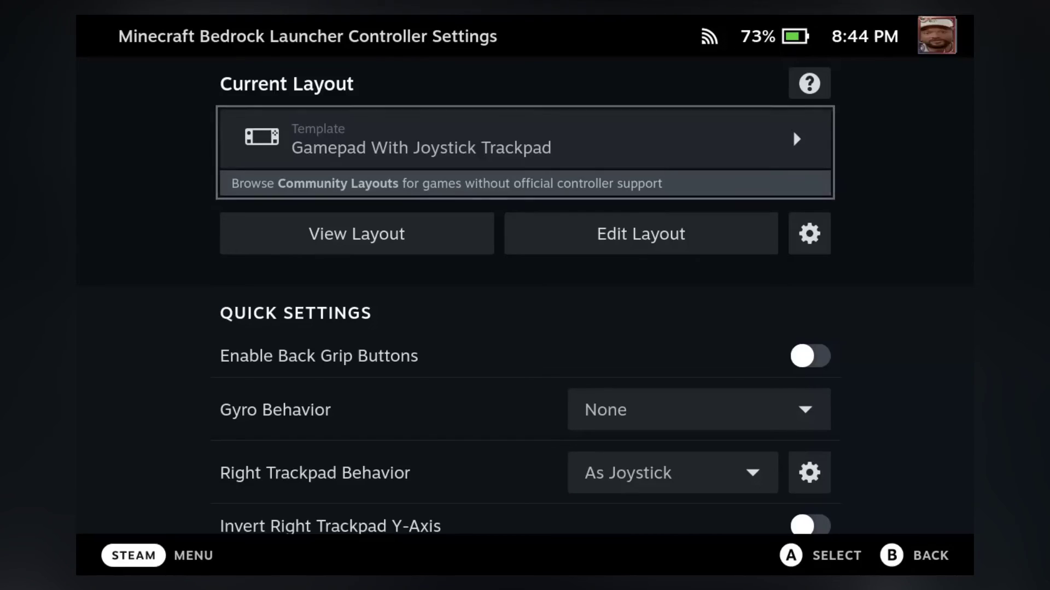
- Open the layout templates for Minecraft Bedrock Launcher and go to the Gamepad With Joystick Trackpad template
{"action": "key", "text": "Return"}
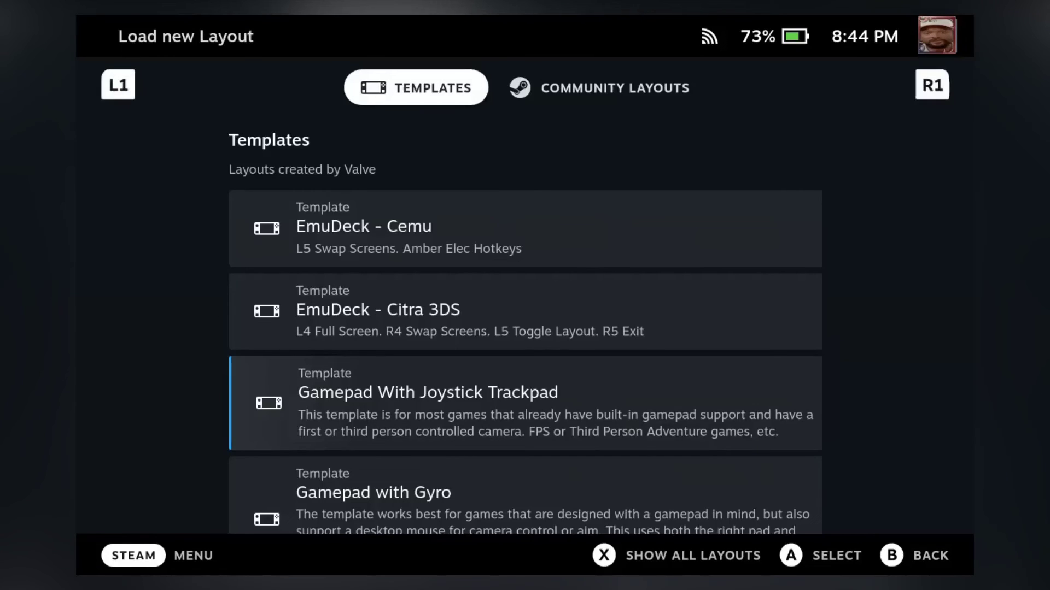
{"action": "key", "text": "Down"}
{"action": "key", "text": "Down"}
{"action": "key", "text": "Down"}
{"action": "key", "text": "Down"}
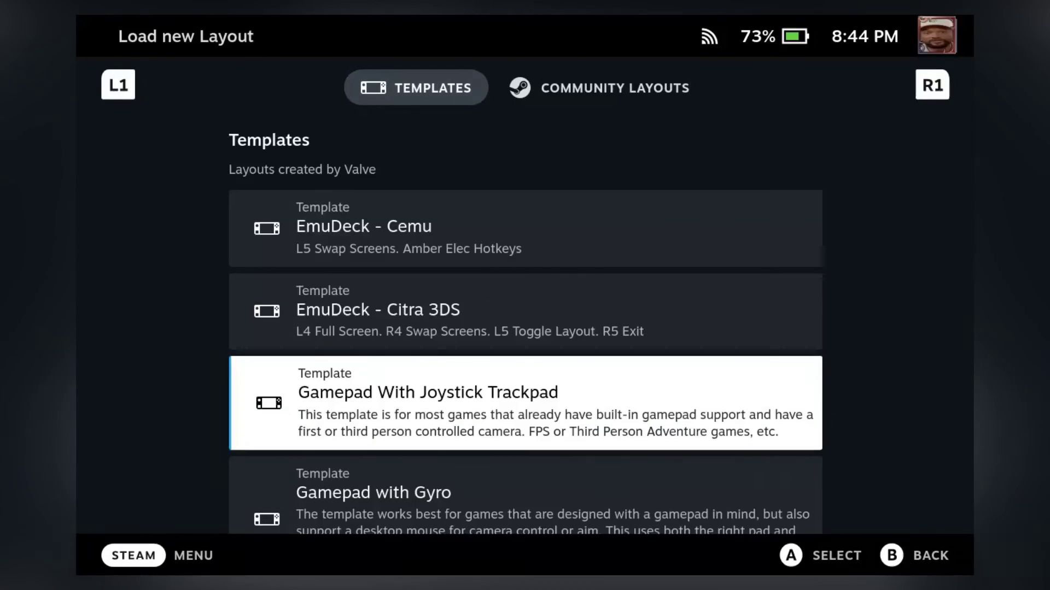
{"action": "key", "text": "Up"}
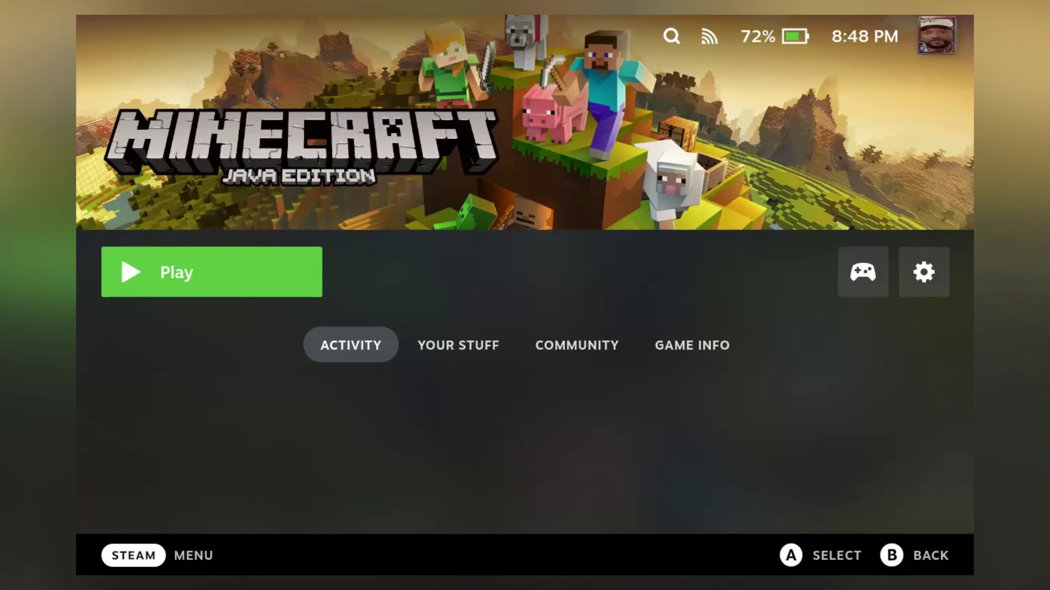
- Start PolyMC from the Minecraft: Java Edition library page and launch the 1.19.2 instance
{"action": "key", "text": "Return"}
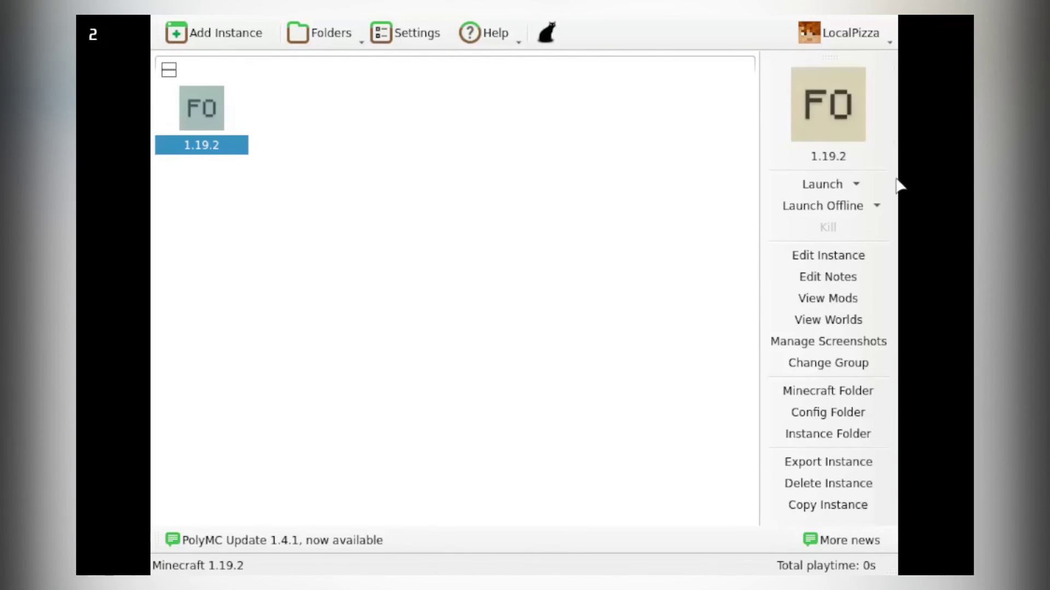
{"action": "left_click", "coordinate": [823, 184]}
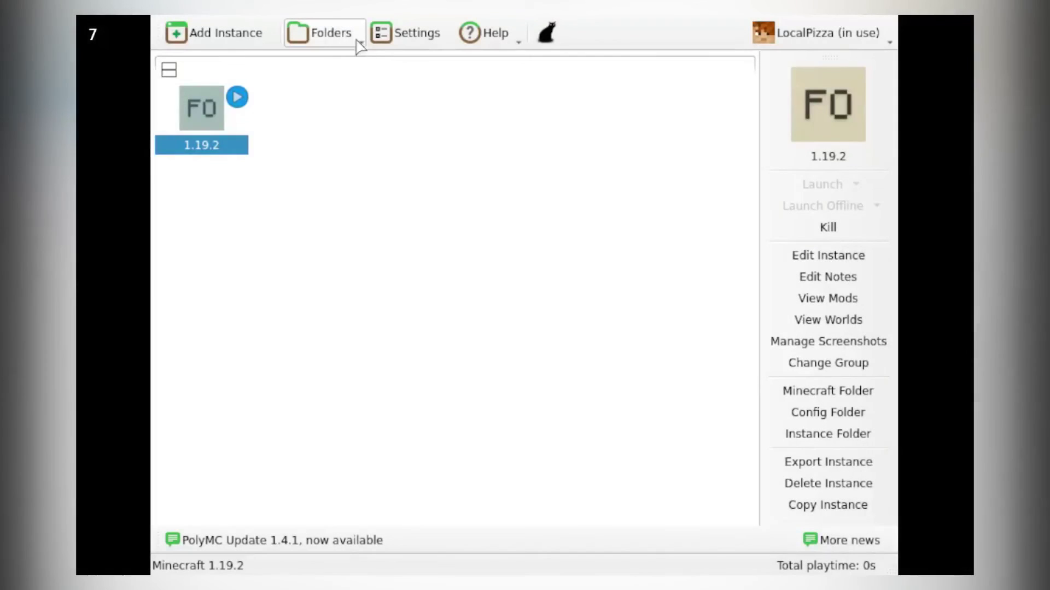